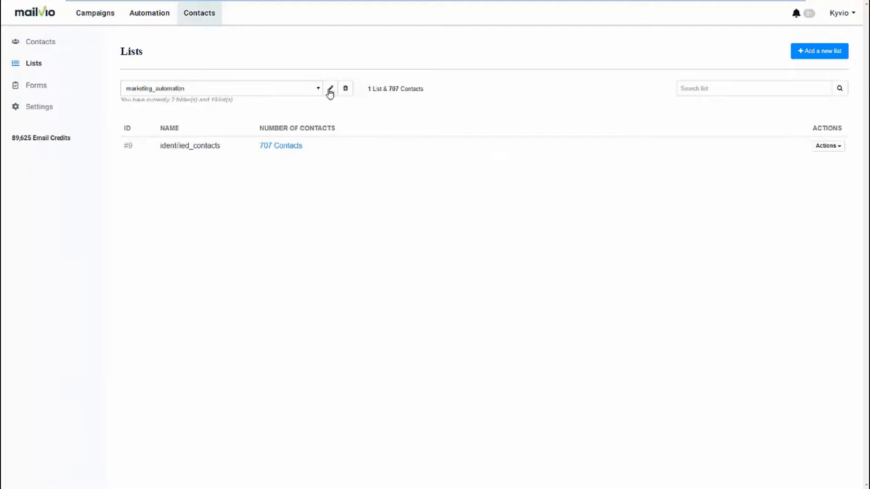
- Create an empty contact list named Live Demo
{"action": "left_click", "coordinate": [318, 89]}
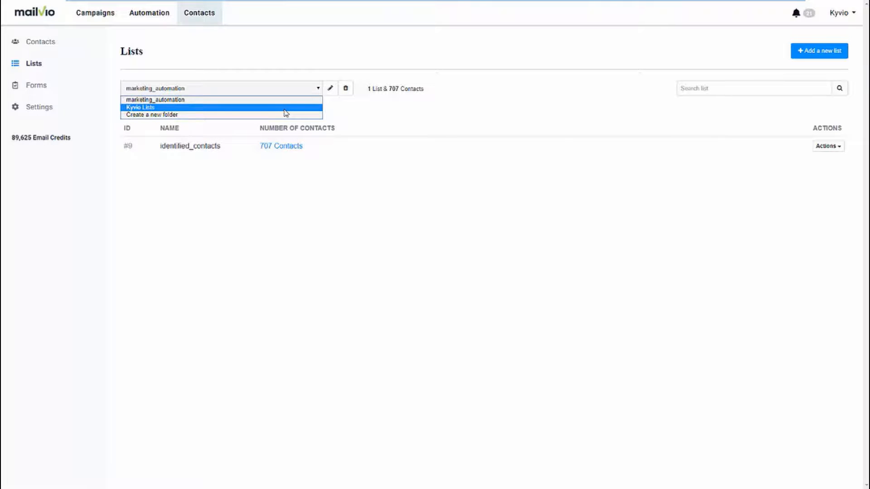
{"action": "left_click", "coordinate": [352, 117]}
{"action": "left_click", "coordinate": [805, 53]}
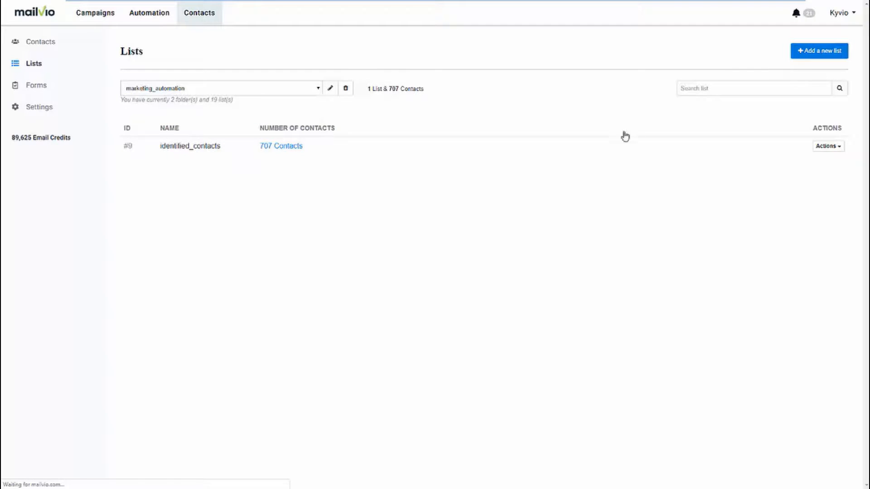
{"action": "left_click", "coordinate": [193, 138]}
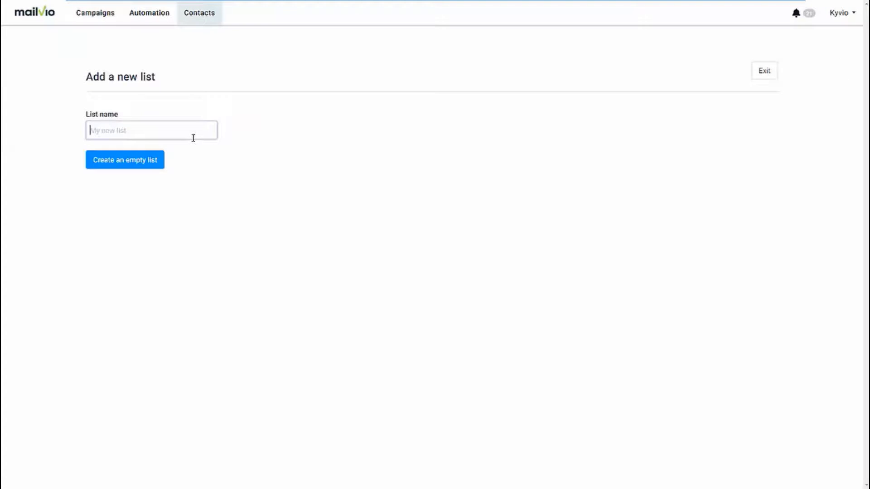
{"action": "type", "text": "Live Demo"}
{"action": "left_click", "coordinate": [139, 165]}
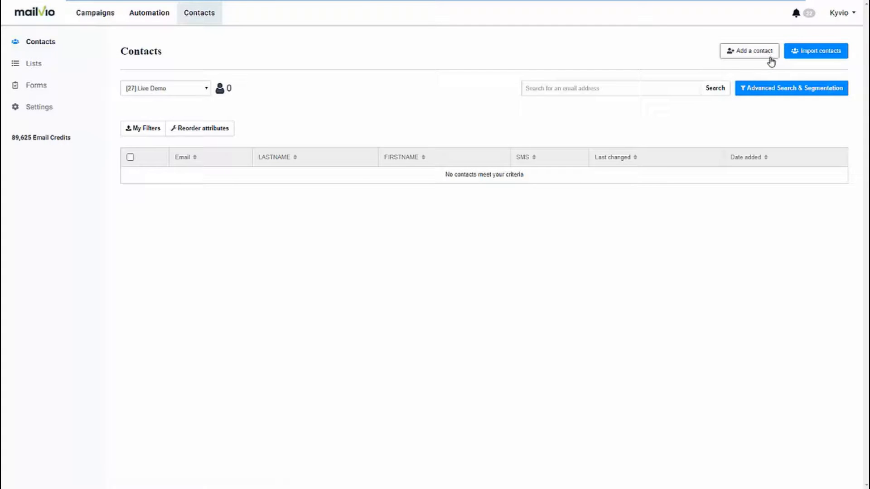
- Look over the contact import options, the overall contacts table and the subscription forms page
{"action": "left_click", "coordinate": [814, 58]}
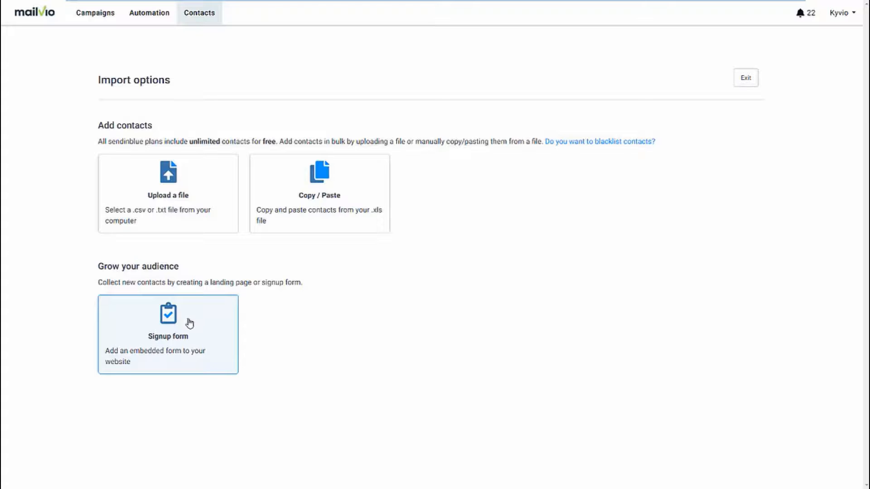
{"action": "left_click", "coordinate": [199, 19]}
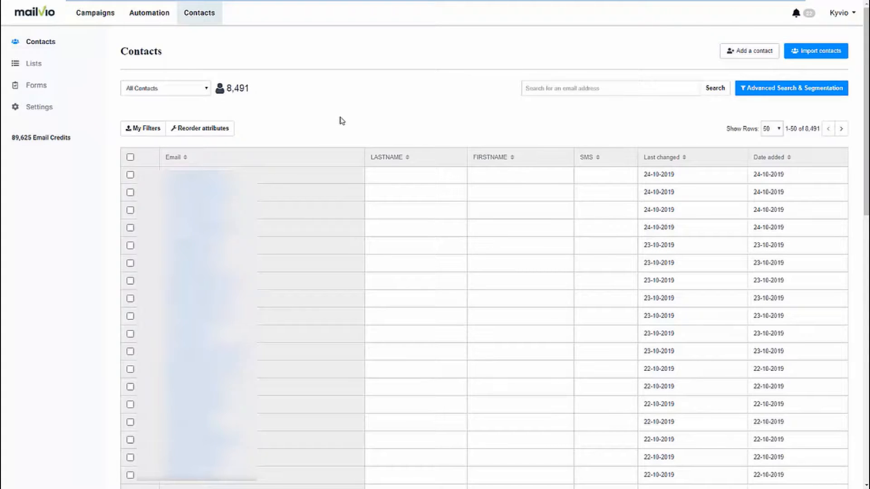
{"action": "left_click", "coordinate": [70, 87]}
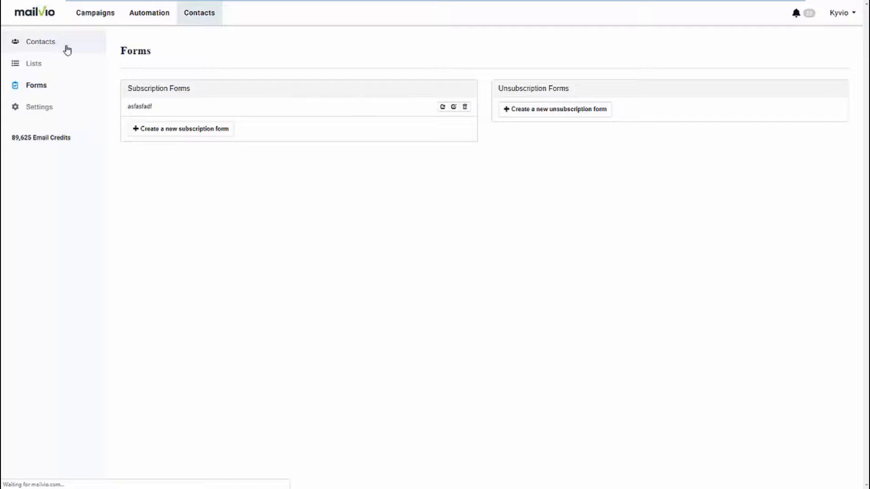
- Create an automation workflow from the Page Visit template and proceed to its setup
{"action": "left_click", "coordinate": [144, 18]}
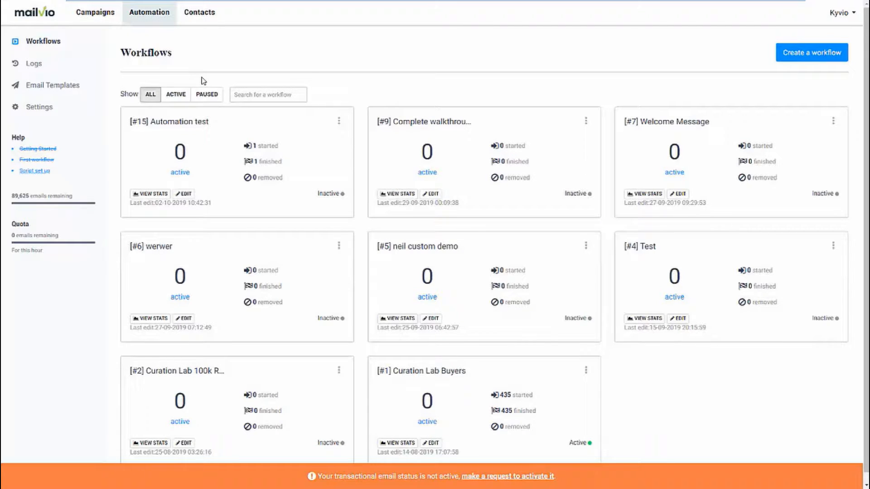
{"action": "left_click", "coordinate": [792, 56]}
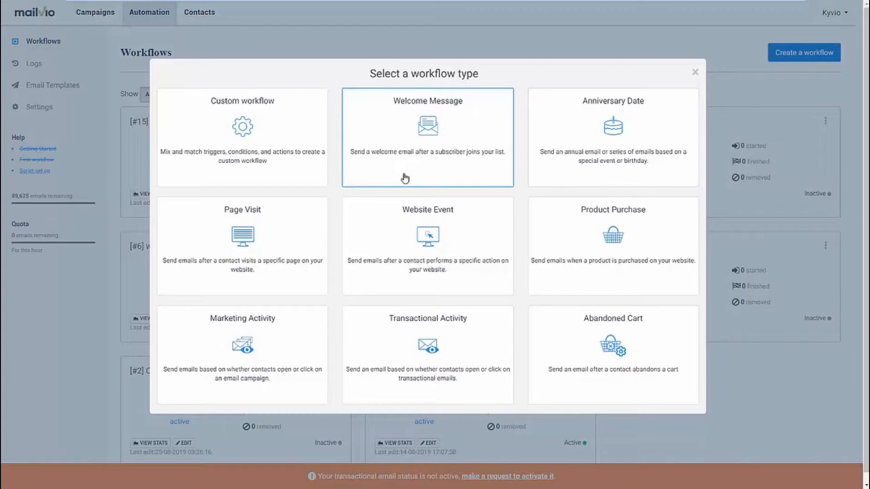
{"action": "left_click", "coordinate": [295, 244]}
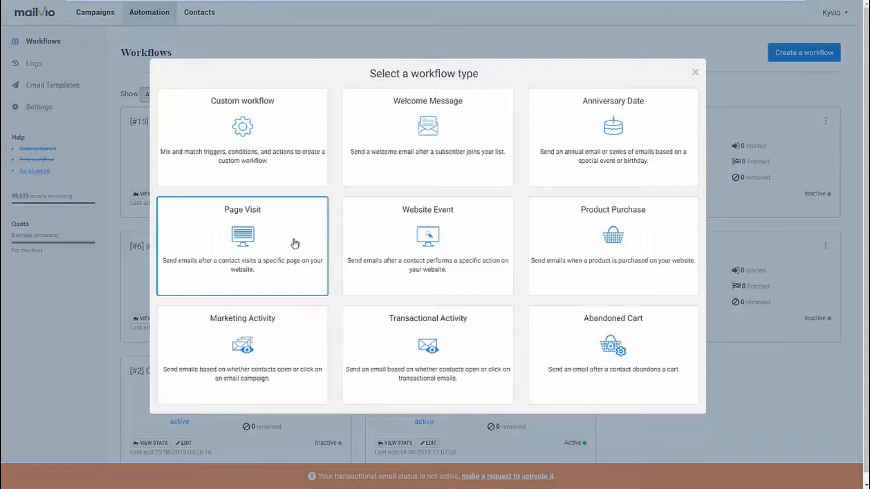
{"action": "left_click", "coordinate": [265, 279]}
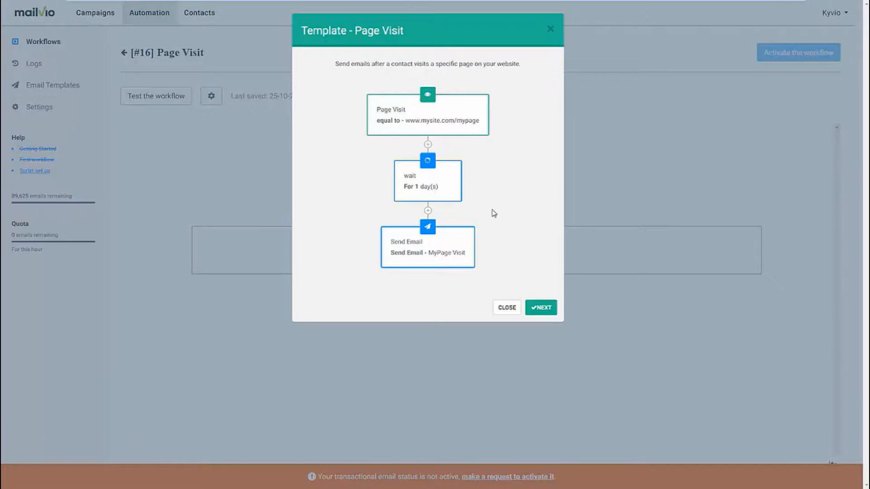
{"action": "left_click", "coordinate": [547, 311]}
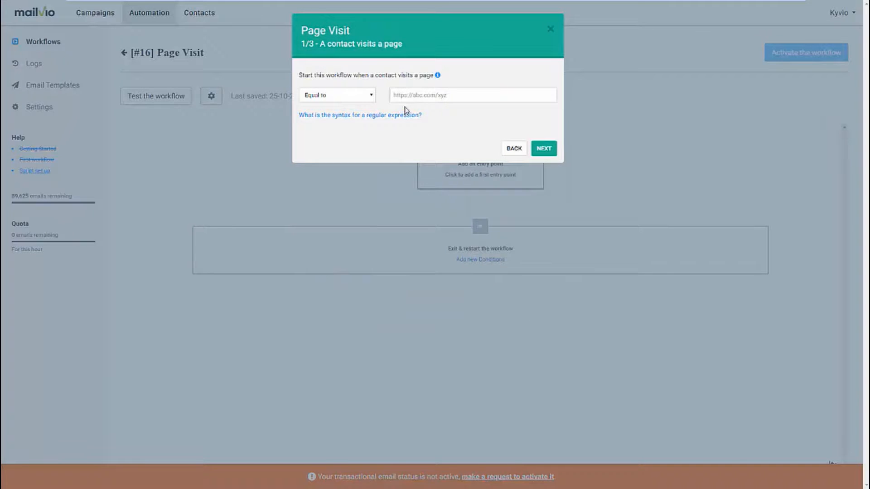
{"action": "left_click", "coordinate": [429, 97]}
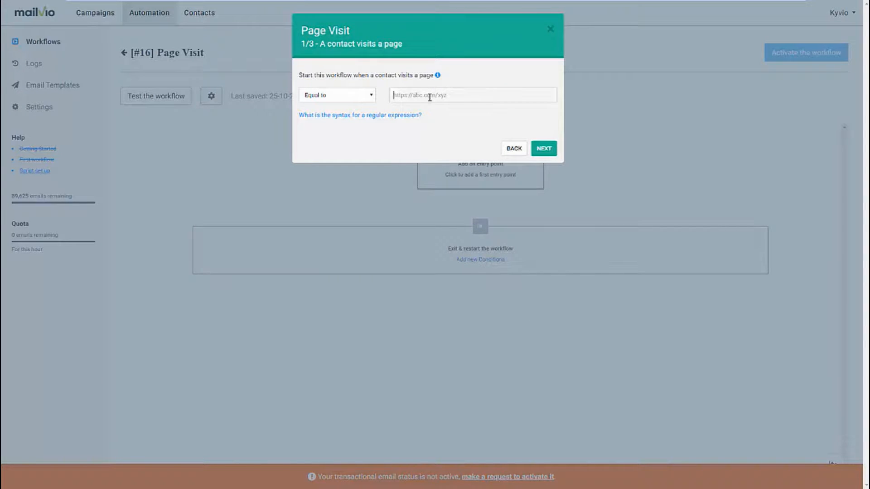
{"action": "type", "text": "https://mailvio.com"}
{"action": "left_click", "coordinate": [547, 151]}
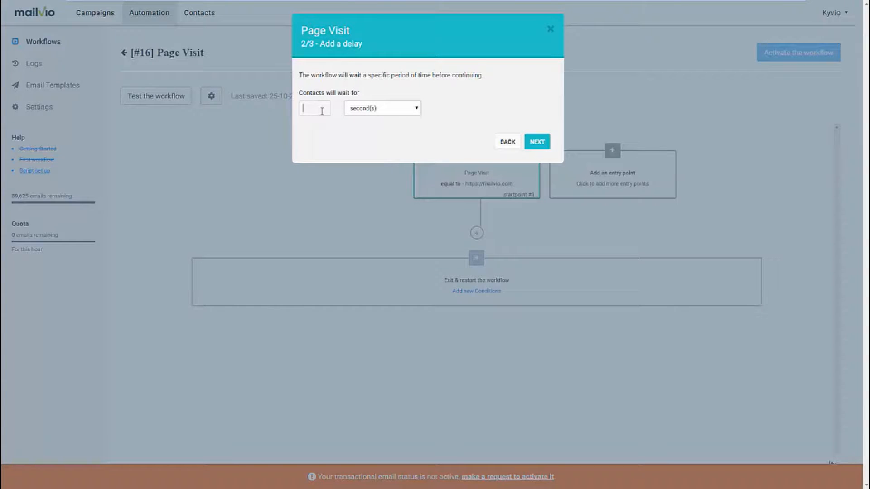
- Set the workflow delay so contacts wait for 2 hours before continuing
{"action": "type", "text": "2"}
{"action": "left_click", "coordinate": [387, 108]}
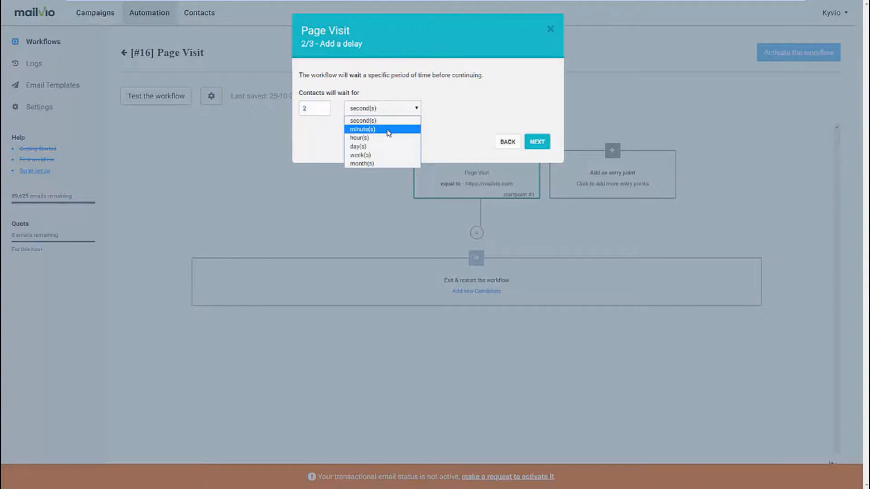
{"action": "left_click", "coordinate": [385, 139]}
{"action": "left_click", "coordinate": [532, 142]}
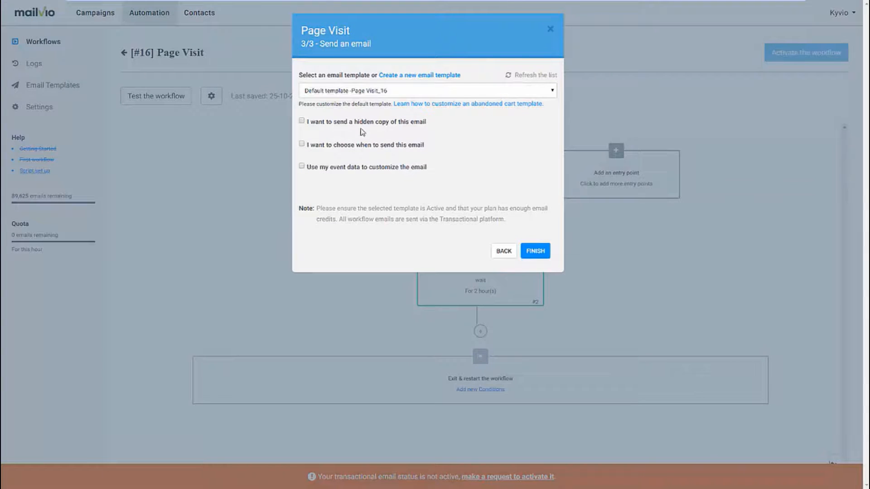
{"action": "left_click", "coordinate": [357, 91]}
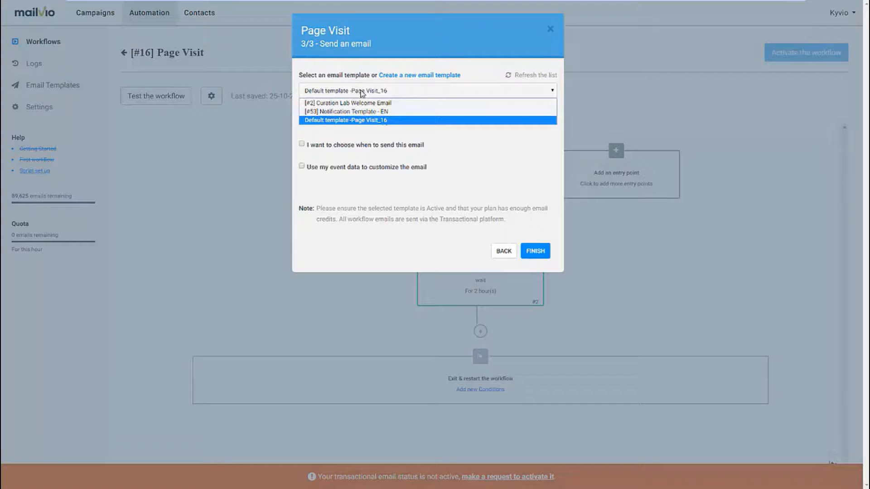
{"action": "left_click", "coordinate": [362, 92]}
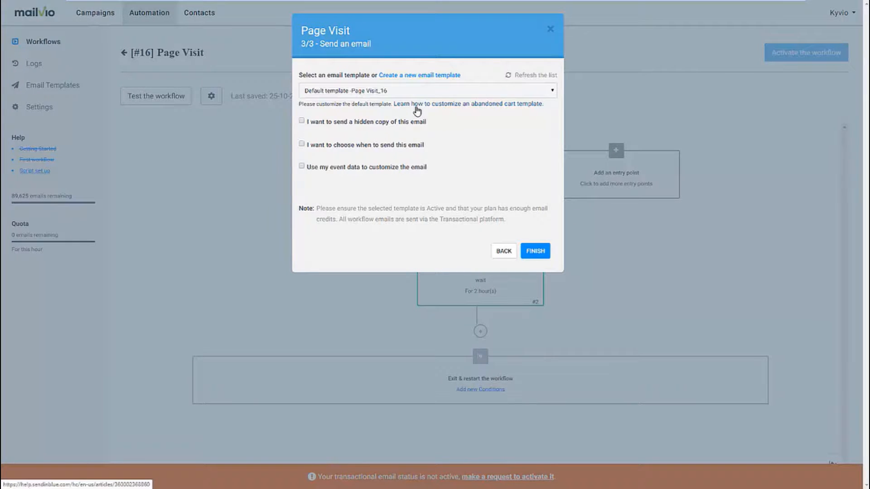
{"action": "left_click", "coordinate": [302, 144]}
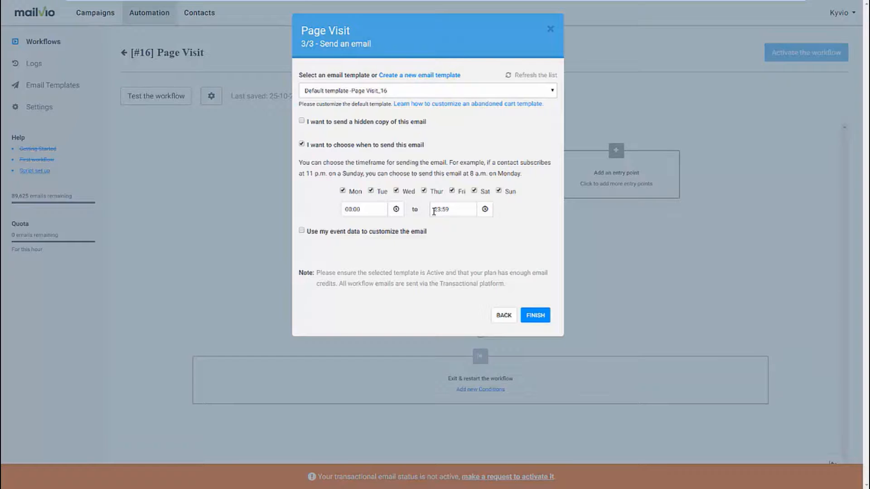
{"action": "left_click", "coordinate": [302, 232]}
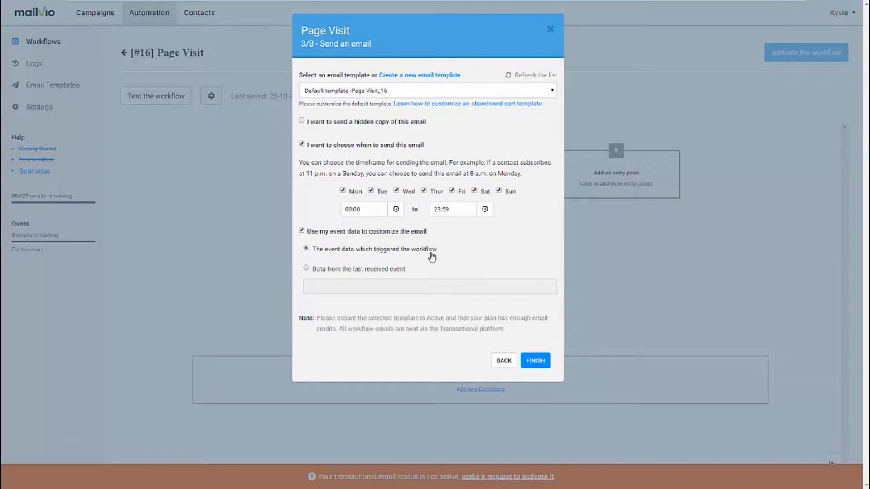
{"action": "left_click", "coordinate": [301, 232]}
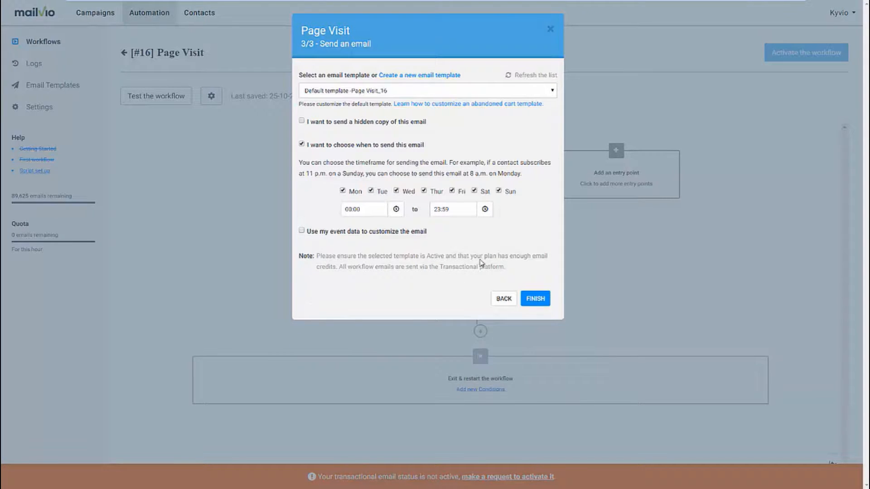
{"action": "left_click", "coordinate": [301, 144]}
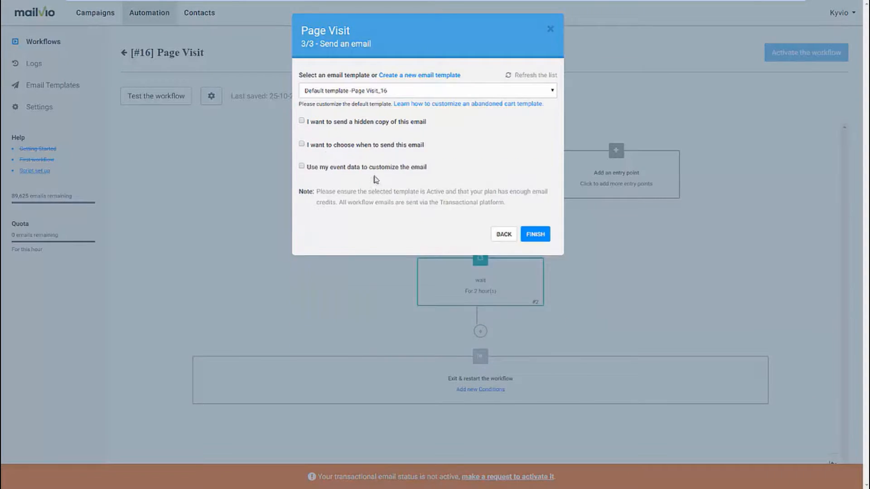
- Finish the Page Visit setup with the Default template - Page Visit_16 email as the final action
{"action": "left_click", "coordinate": [527, 234]}
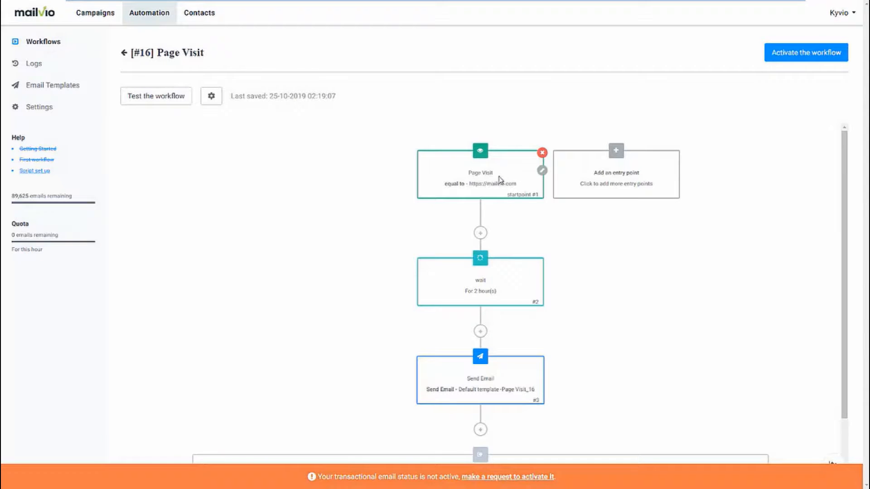
- Add an If/Else condition after the wait step, based on Email Marketing Activity: Opened, All Campaigns, At any time
{"action": "scroll", "coordinate": [503, 213], "scroll_direction": "down", "scroll_amount": 1}
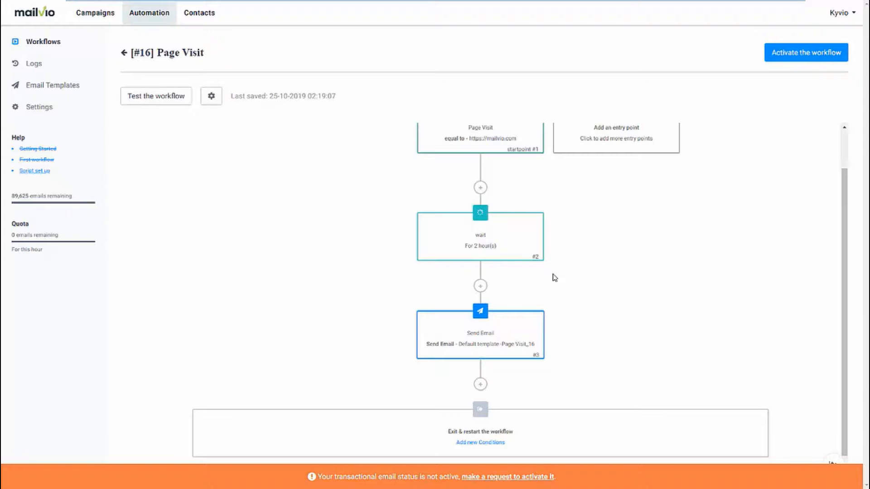
{"action": "left_click", "coordinate": [480, 287]}
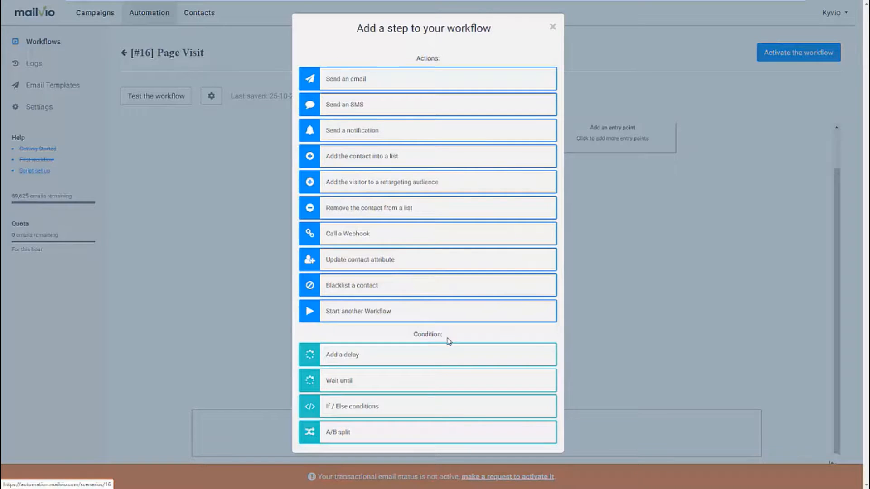
{"action": "left_click", "coordinate": [410, 407]}
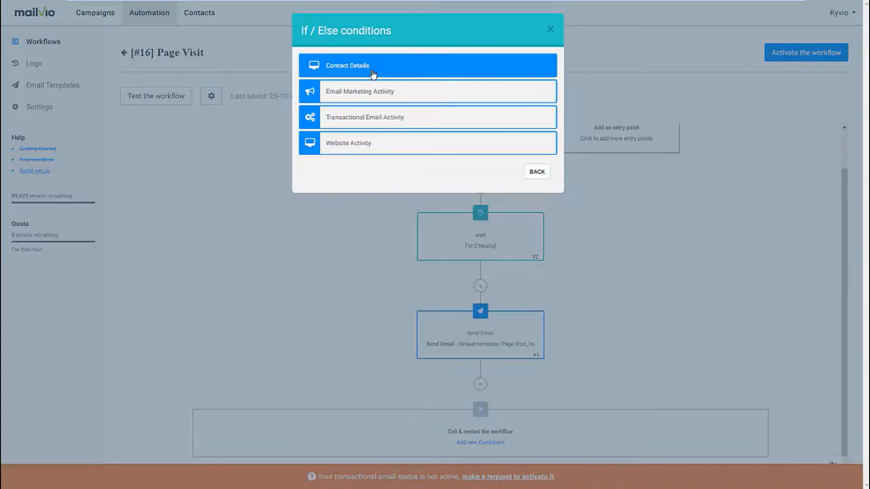
{"action": "left_click", "coordinate": [380, 100]}
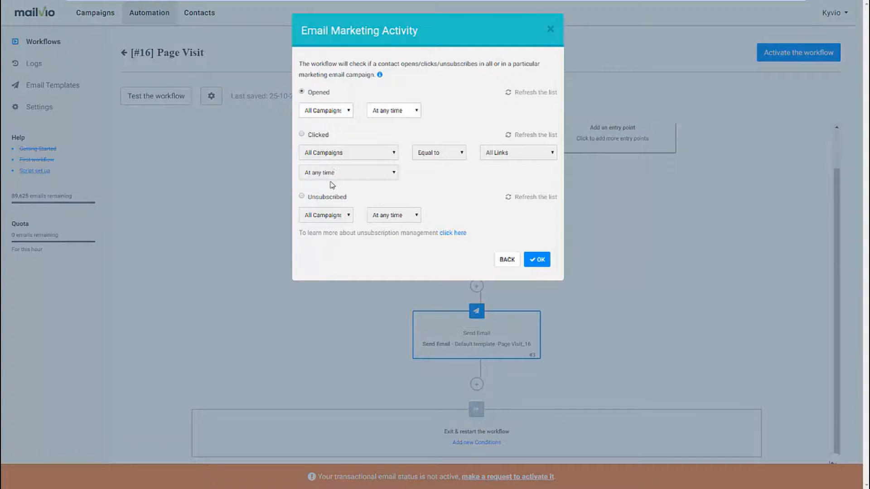
{"action": "left_click", "coordinate": [378, 112]}
{"action": "left_click", "coordinate": [336, 113]}
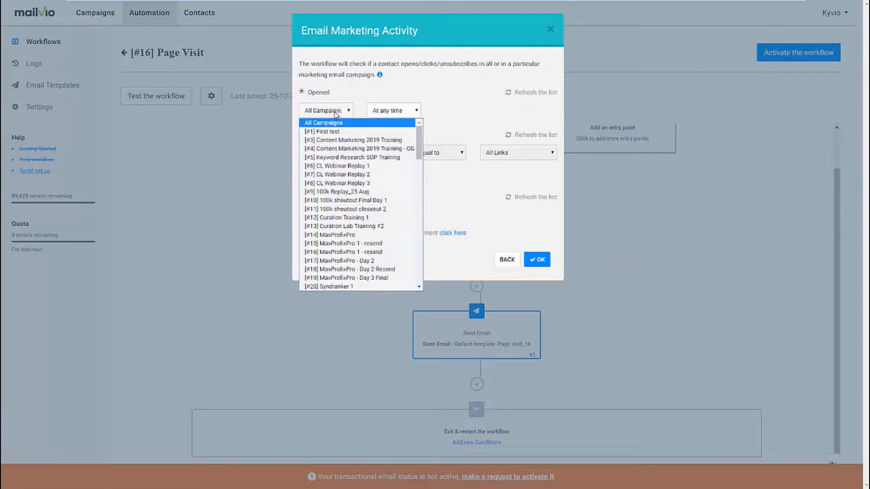
{"action": "left_click", "coordinate": [405, 98]}
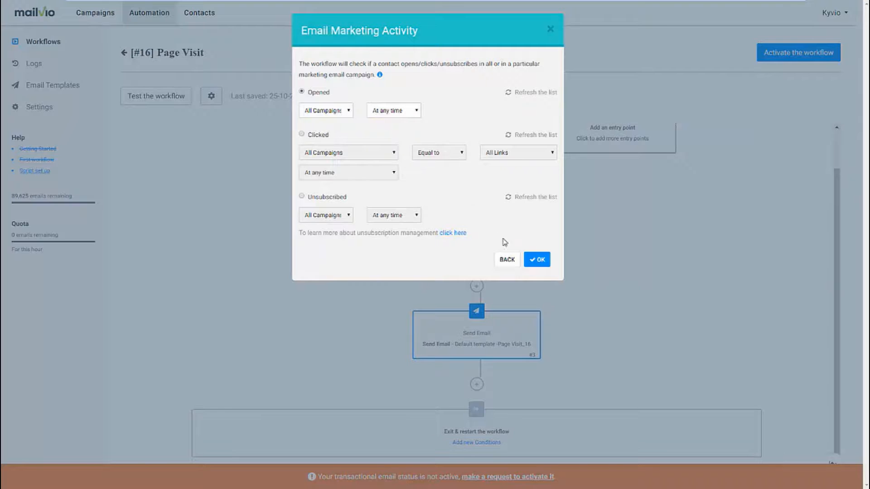
{"action": "left_click", "coordinate": [536, 260]}
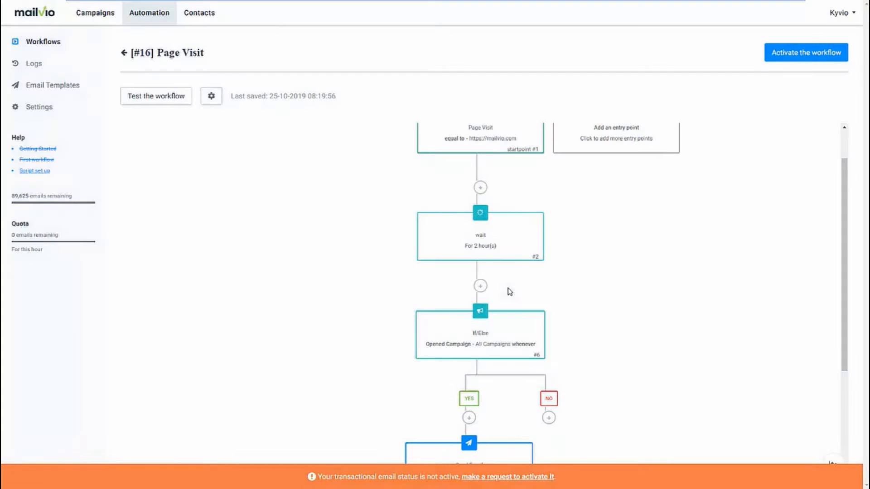
- Review the Yes and No branches and look over the steps available for the No branch, adding none
{"action": "scroll", "coordinate": [502, 307], "scroll_direction": "down", "scroll_amount": 1}
{"action": "mouse_move", "coordinate": [495, 311]}
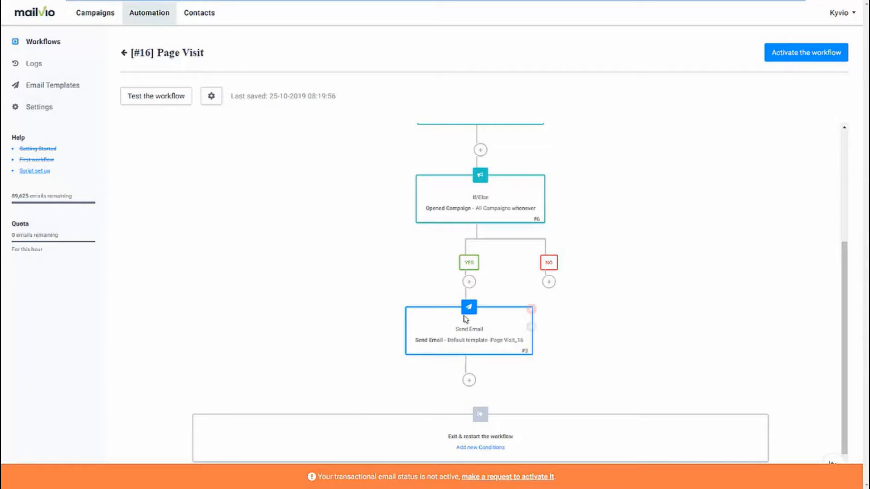
{"action": "left_click", "coordinate": [548, 282]}
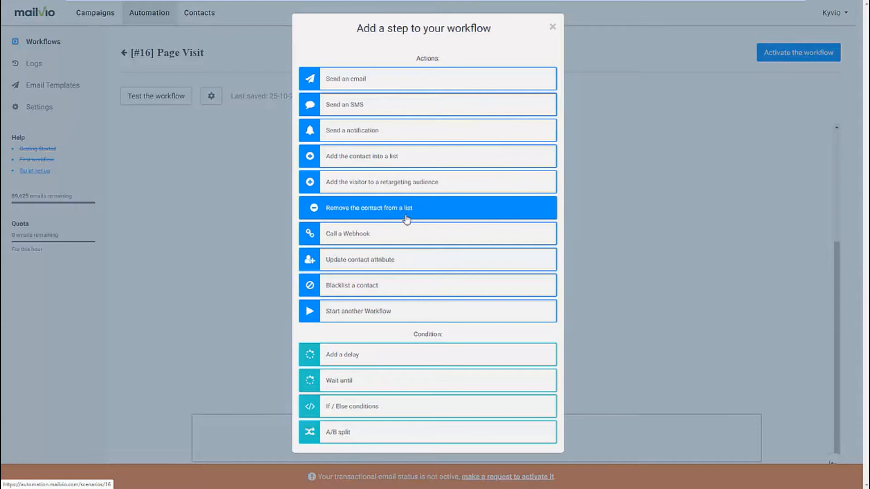
{"action": "left_click", "coordinate": [613, 231]}
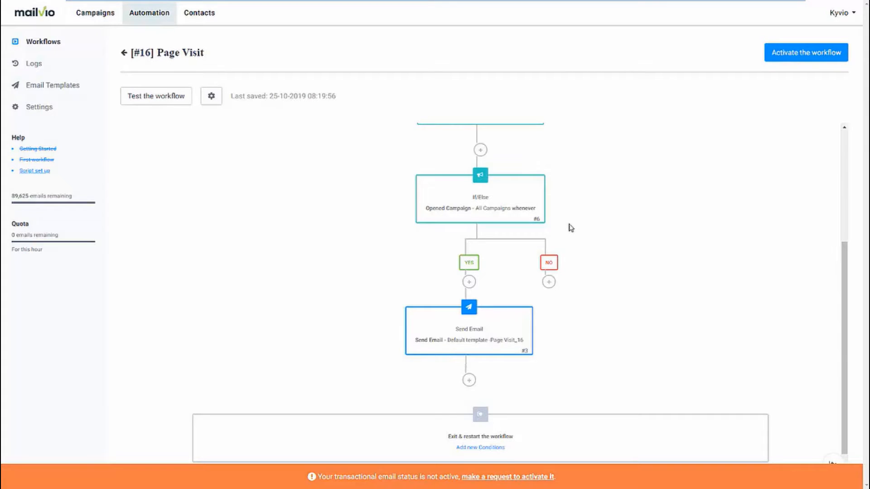
- Look over the Email Marketing Activity settings for an additional workflow entry point, without adding it
{"action": "scroll", "coordinate": [571, 228], "scroll_direction": "up", "scroll_amount": 4}
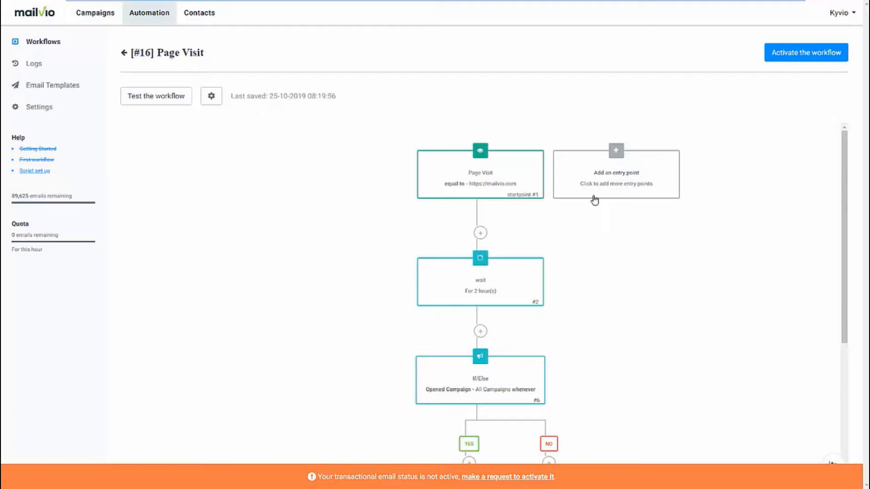
{"action": "left_click", "coordinate": [615, 155]}
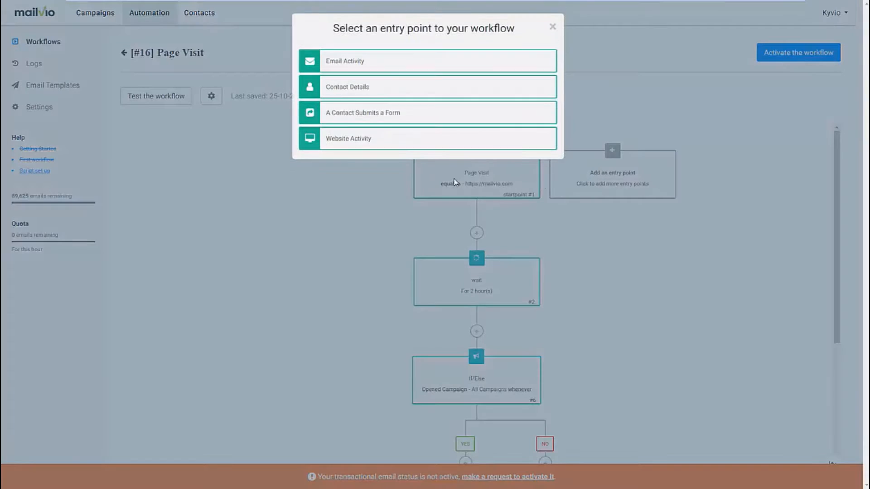
{"action": "left_click", "coordinate": [368, 71]}
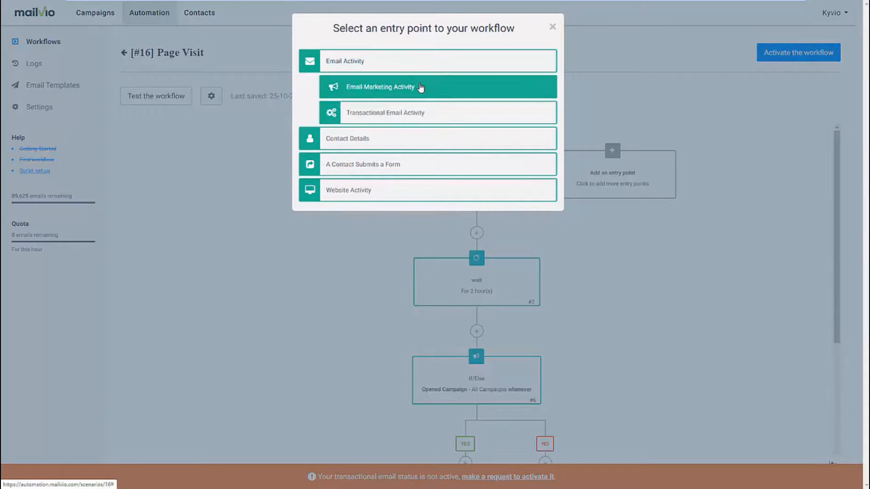
{"action": "left_click", "coordinate": [415, 102]}
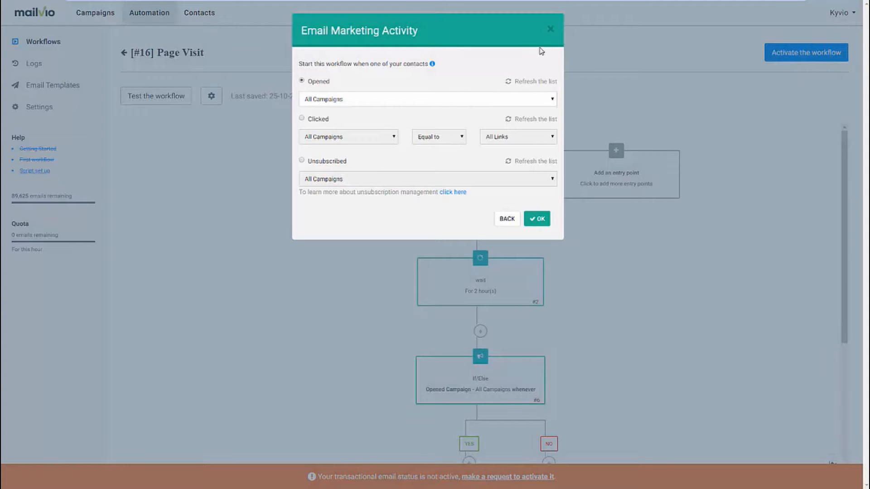
{"action": "left_click", "coordinate": [550, 29]}
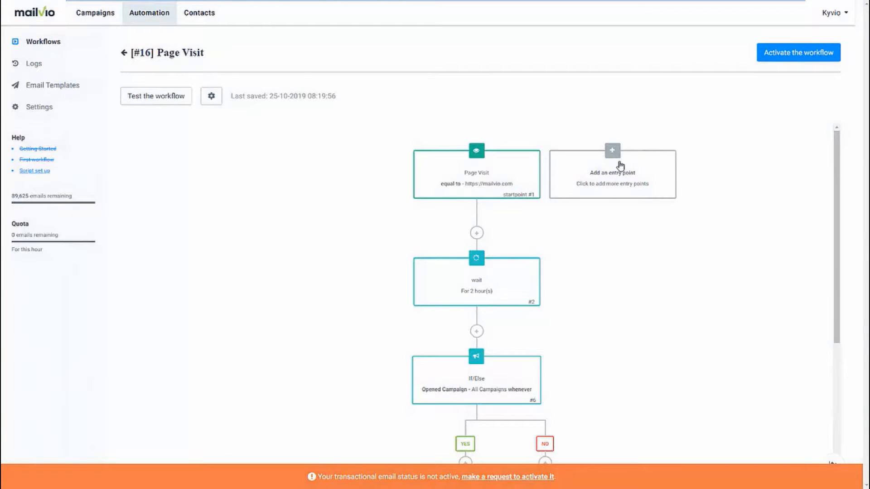
- Look over the Website Activity entry point for a contact visiting a page, adding none, and leave the workflow with activation postponed
{"action": "left_click", "coordinate": [534, 172]}
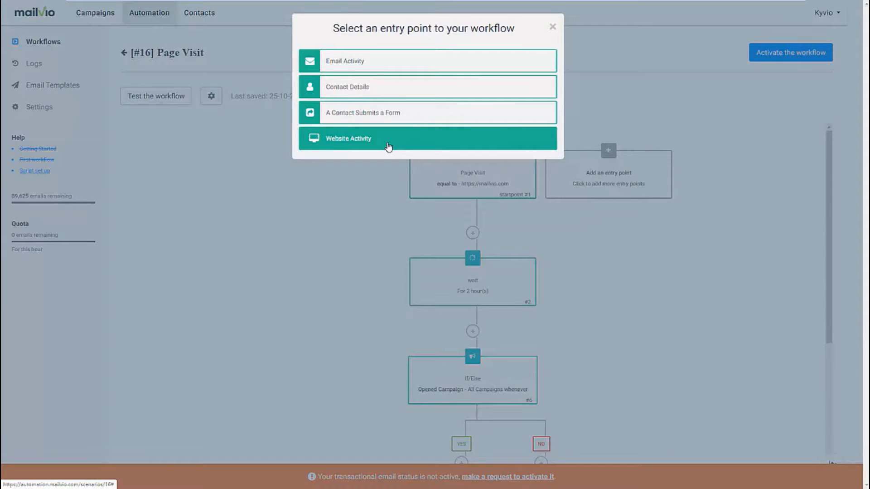
{"action": "left_click", "coordinate": [388, 146]}
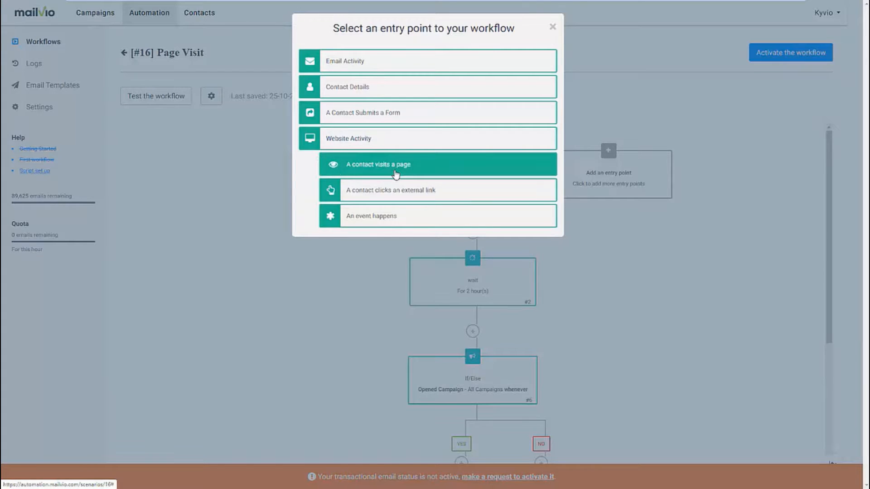
{"action": "left_click", "coordinate": [397, 169]}
{"action": "left_click", "coordinate": [513, 136]}
{"action": "left_click", "coordinate": [552, 27]}
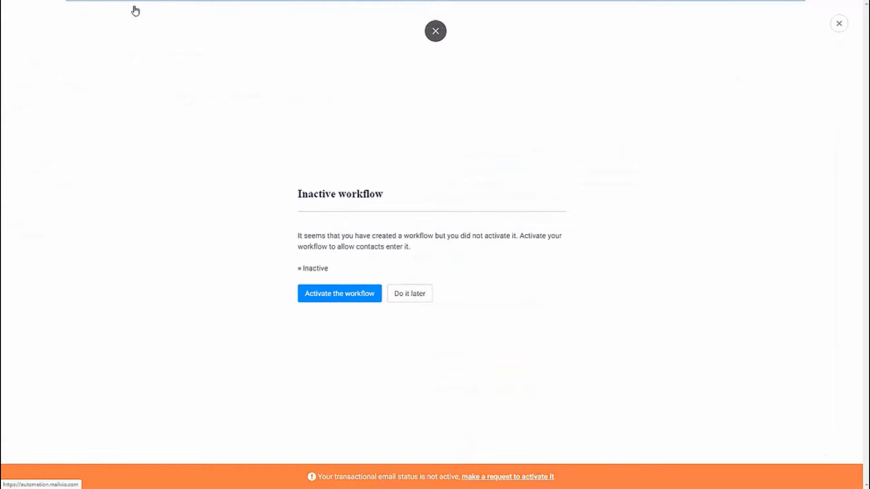
{"action": "left_click", "coordinate": [397, 300]}
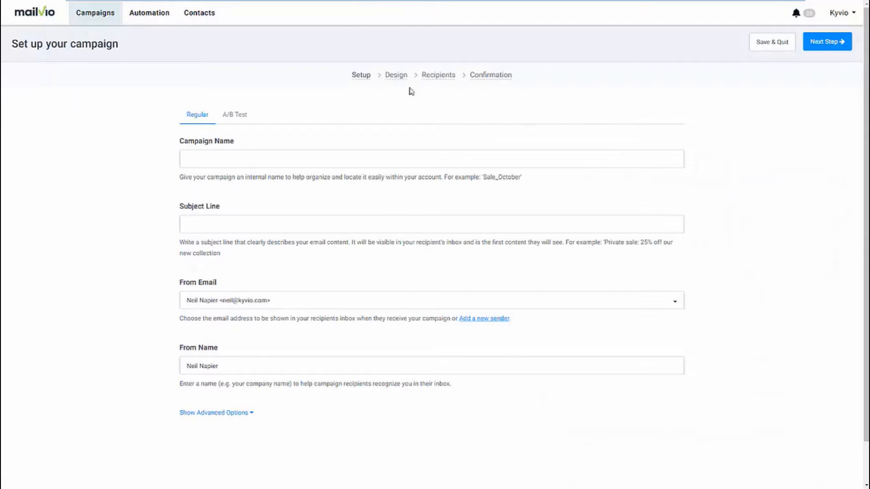
- Name the new campaign Live Demo and set its subject line to "This is a live demo"
{"action": "left_click", "coordinate": [261, 164]}
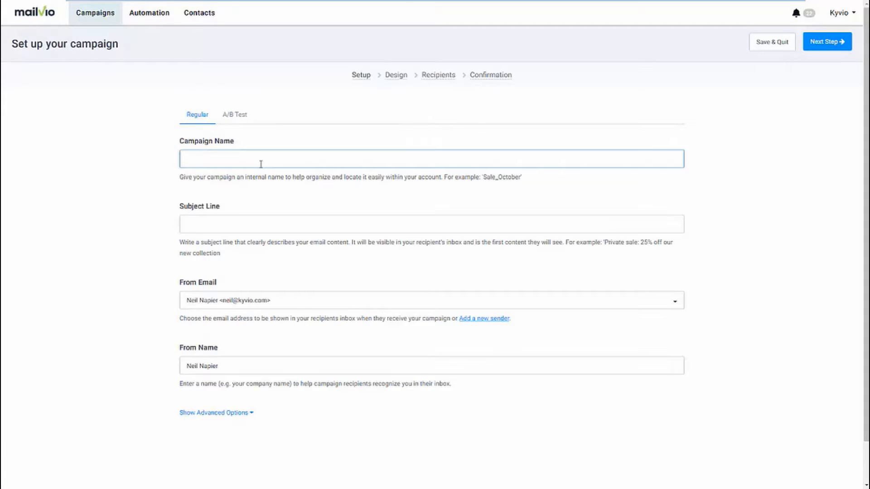
{"action": "type", "text": "Live Demo"}
{"action": "key", "text": "Tab"}
{"action": "type", "text": "This"}
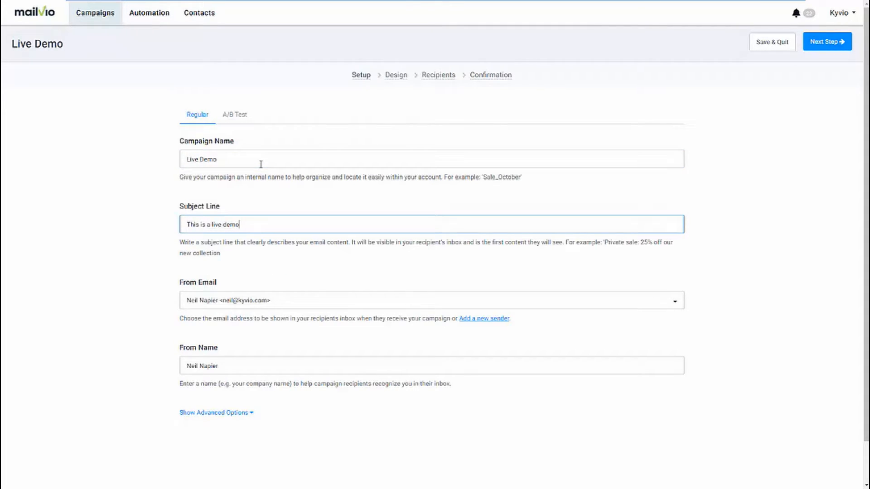
- Expand the campaign's advanced options and examine the additional settings, such as the Reply-To address and 'To' field
{"action": "left_click", "coordinate": [227, 413]}
{"action": "scroll", "coordinate": [270, 415], "scroll_direction": "down", "scroll_amount": 3}
{"action": "scroll", "coordinate": [271, 422], "scroll_direction": "up", "scroll_amount": 2}
{"action": "scroll", "coordinate": [271, 422], "scroll_direction": "up", "scroll_amount": 2}
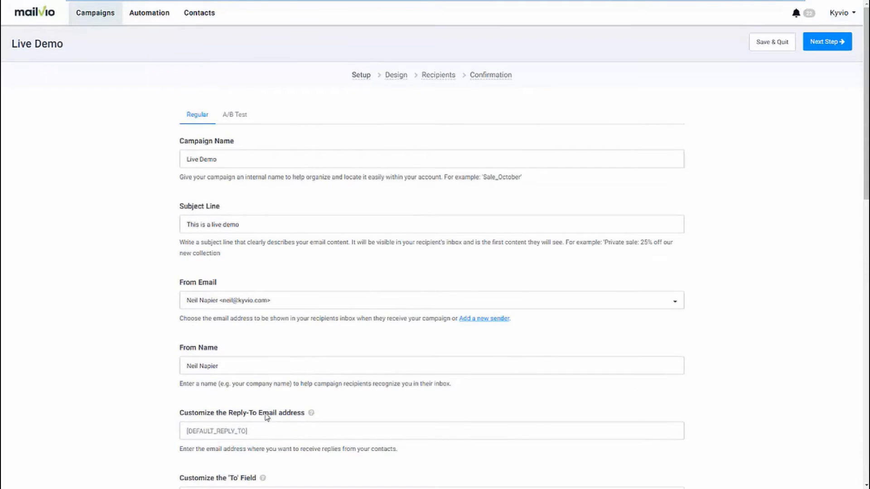
- Make the campaign an A/B test with "This demo rocks!" as subject line B, and proceed to the Design stage
{"action": "left_click", "coordinate": [241, 123]}
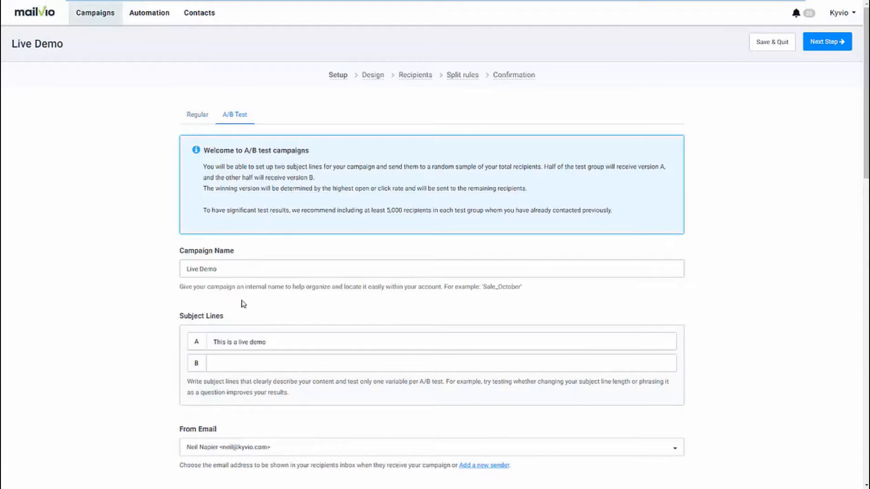
{"action": "left_click", "coordinate": [250, 358]}
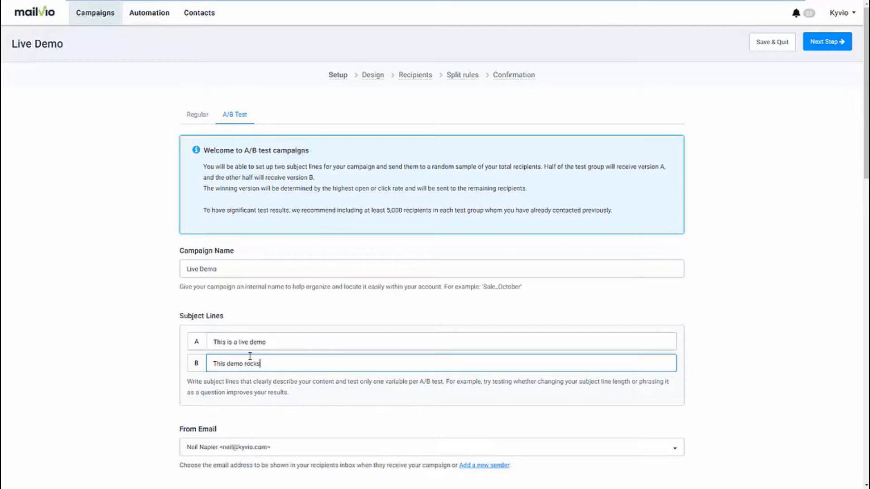
{"action": "scroll", "coordinate": [316, 415], "scroll_direction": "down", "scroll_amount": 4}
{"action": "scroll", "coordinate": [327, 403], "scroll_direction": "up", "scroll_amount": 4}
{"action": "left_click", "coordinate": [825, 42]}
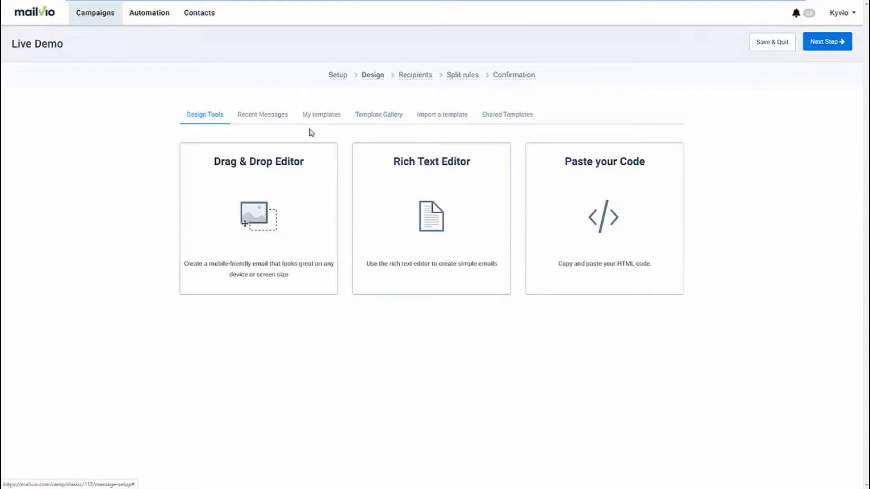
{"action": "left_click", "coordinate": [402, 122]}
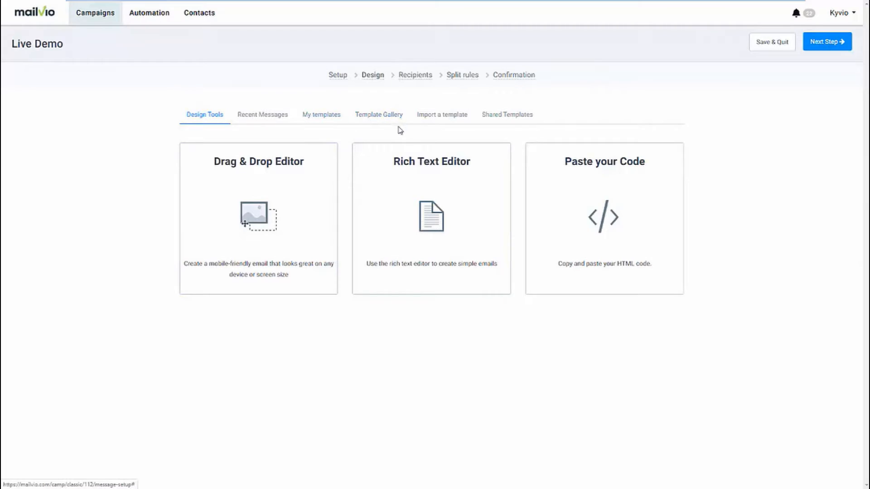
{"action": "scroll", "coordinate": [347, 280], "scroll_direction": "down", "scroll_amount": 10}
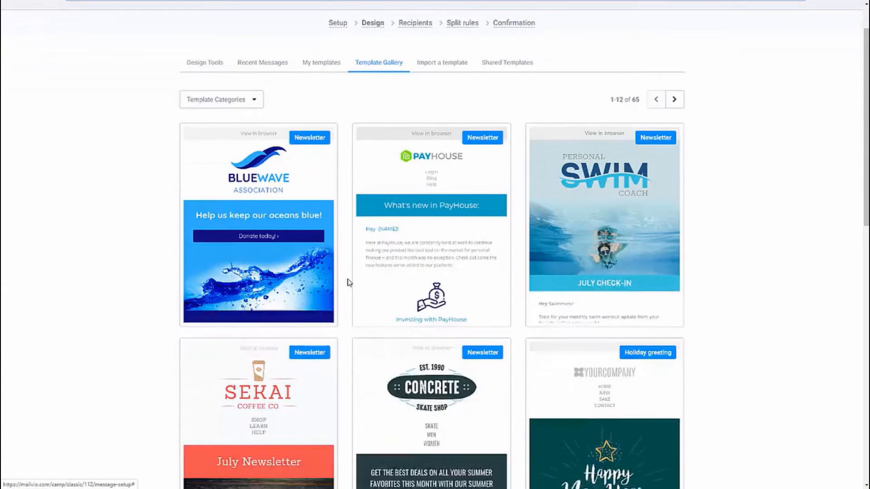
{"action": "scroll", "coordinate": [343, 292], "scroll_direction": "up", "scroll_amount": 5}
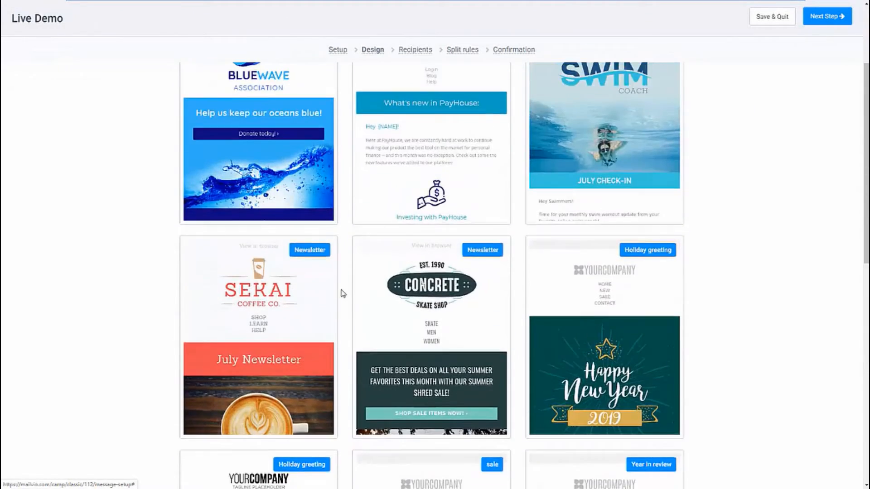
{"action": "scroll", "coordinate": [342, 292], "scroll_direction": "down", "scroll_amount": 10}
{"action": "scroll", "coordinate": [341, 294], "scroll_direction": "up", "scroll_amount": 10}
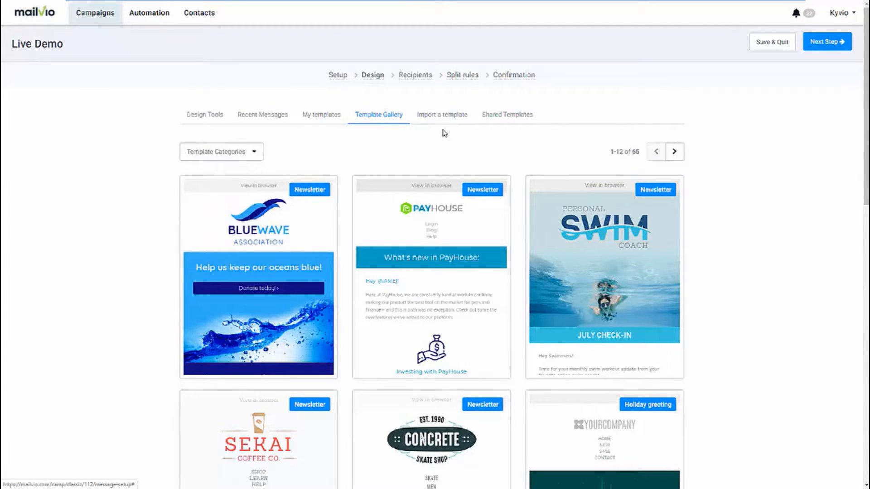
{"action": "left_click", "coordinate": [224, 124]}
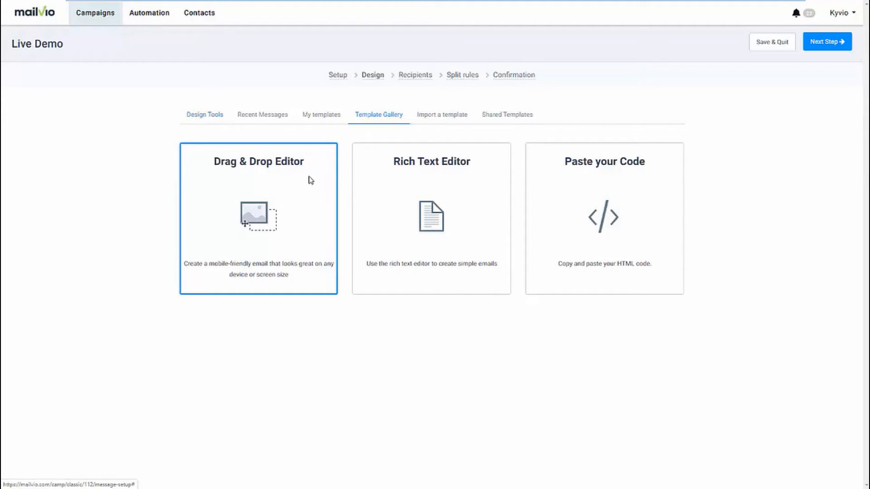
{"action": "scroll", "coordinate": [187, 331], "scroll_direction": "down", "scroll_amount": 2}
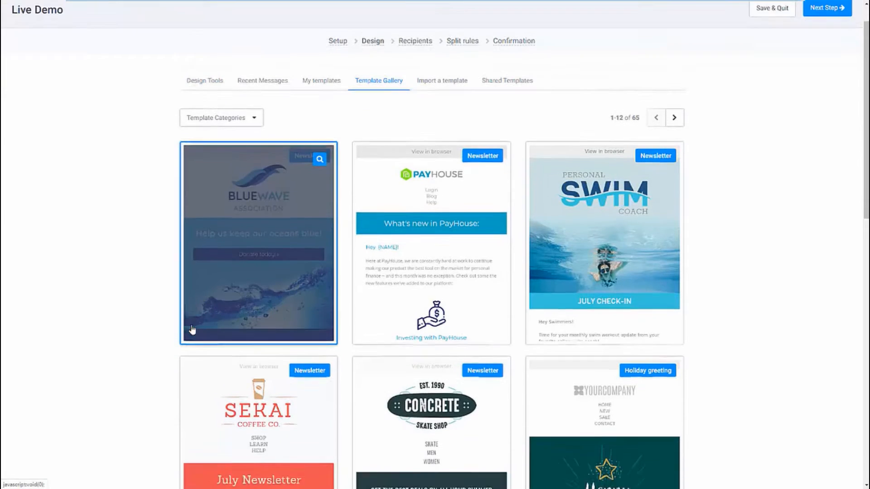
{"action": "scroll", "coordinate": [615, 228], "scroll_direction": "down", "scroll_amount": 3}
{"action": "scroll", "coordinate": [656, 177], "scroll_direction": "up", "scroll_amount": 3}
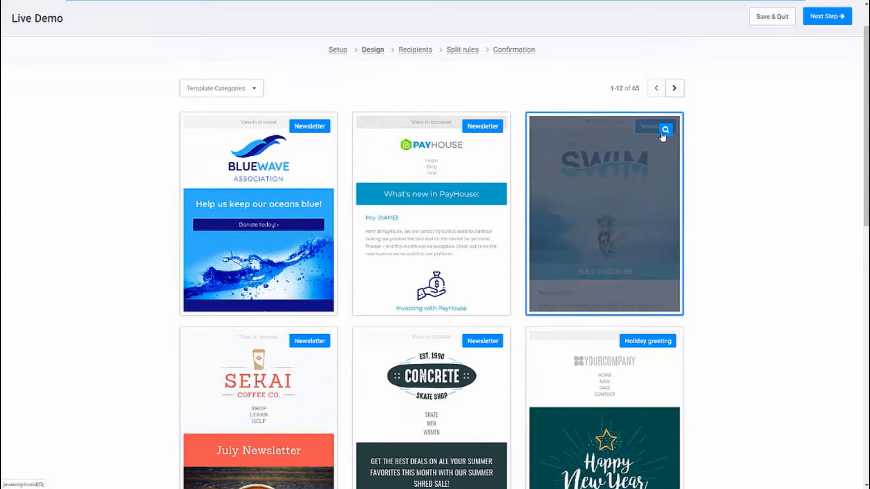
- Preview the Personal Swim Coach newsletter template through to its footer and open it in the email editor
{"action": "left_click", "coordinate": [665, 130]}
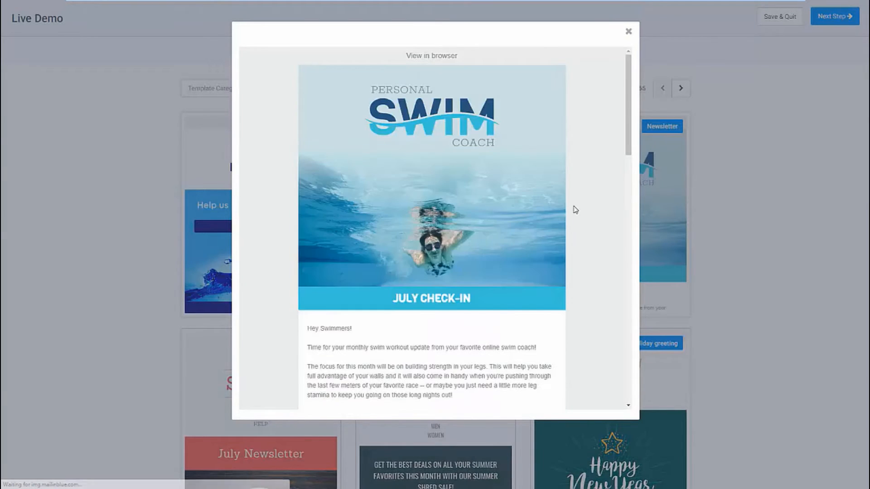
{"action": "scroll", "coordinate": [575, 209], "scroll_direction": "down", "scroll_amount": 5}
{"action": "scroll", "coordinate": [573, 213], "scroll_direction": "down", "scroll_amount": 12}
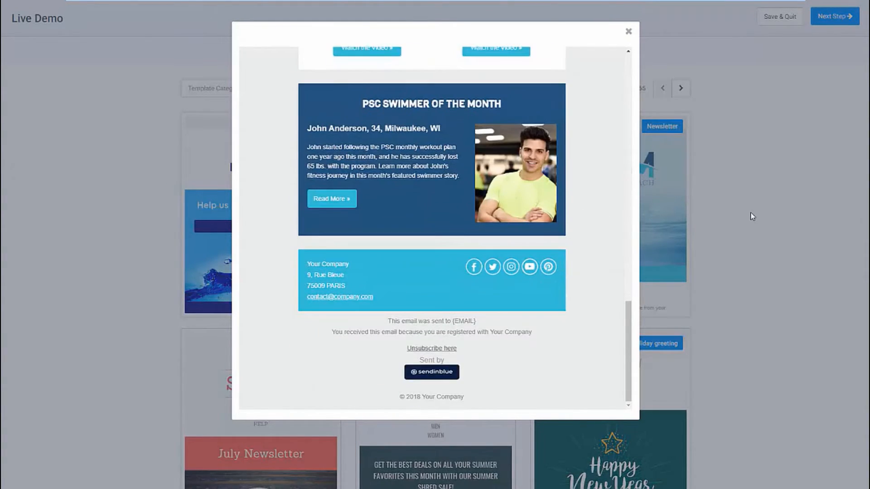
{"action": "left_click", "coordinate": [677, 194]}
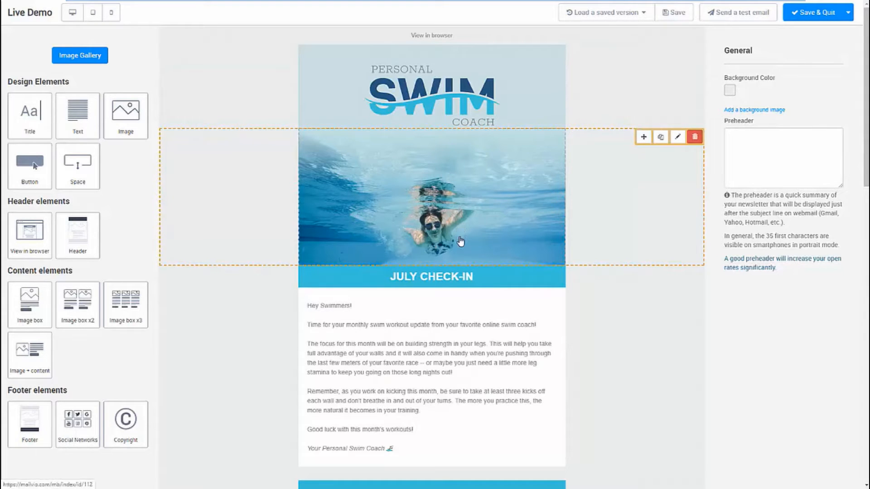
- Look through the Personal Swim Coach email's sections and the available content elements in the editor, and save the design
{"action": "scroll", "coordinate": [447, 320], "scroll_direction": "down", "scroll_amount": 3}
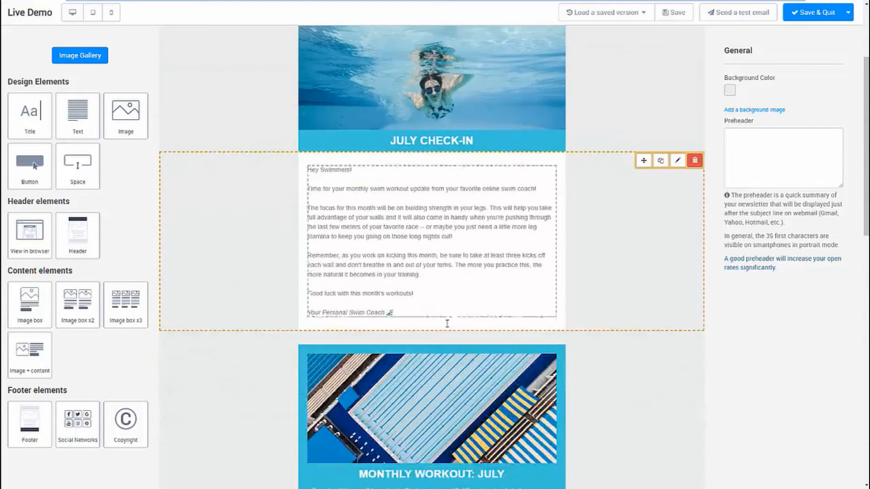
{"action": "scroll", "coordinate": [426, 283], "scroll_direction": "down", "scroll_amount": 5}
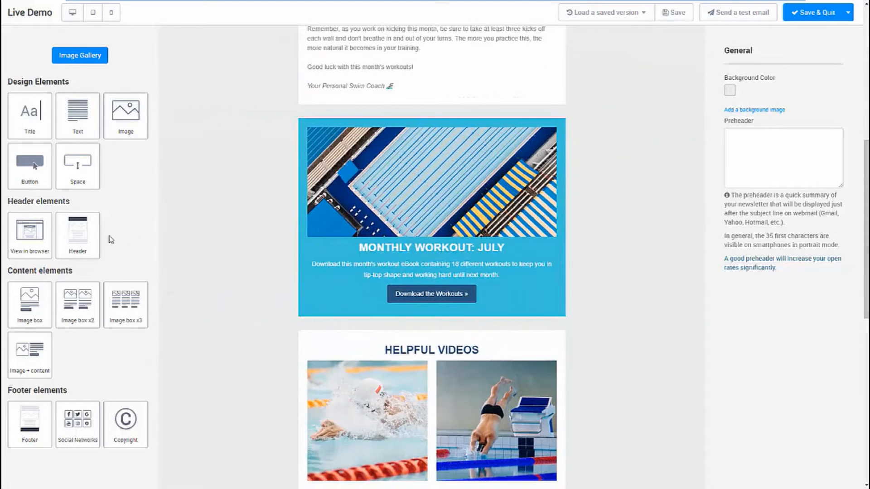
{"action": "scroll", "coordinate": [107, 362], "scroll_direction": "down", "scroll_amount": 2}
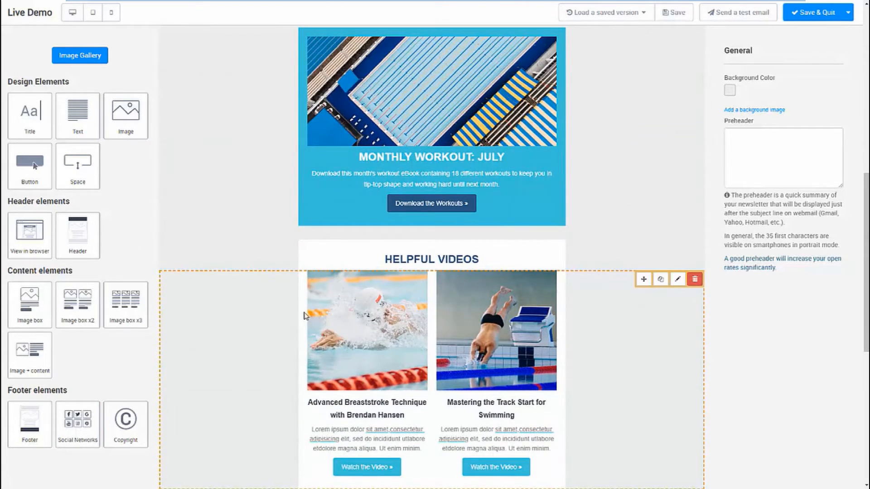
{"action": "scroll", "coordinate": [604, 181], "scroll_direction": "up", "scroll_amount": 5}
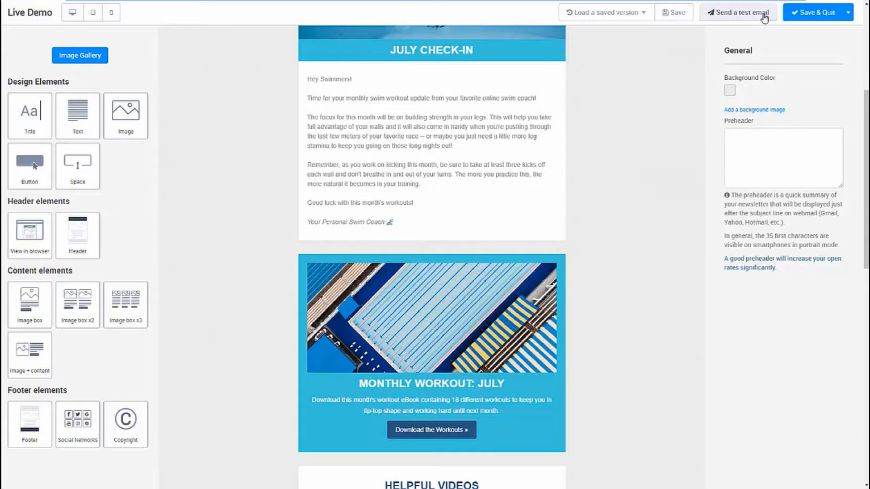
{"action": "left_click", "coordinate": [817, 15]}
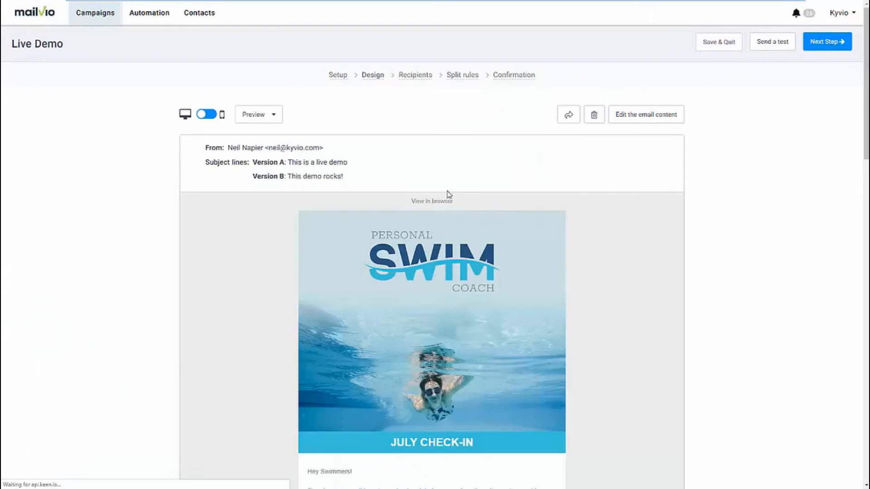
- Review the saved email's desktop preview from the sender and subject lines down to the footer
{"action": "scroll", "coordinate": [607, 257], "scroll_direction": "down", "scroll_amount": 1}
{"action": "scroll", "coordinate": [607, 257], "scroll_direction": "down", "scroll_amount": 20}
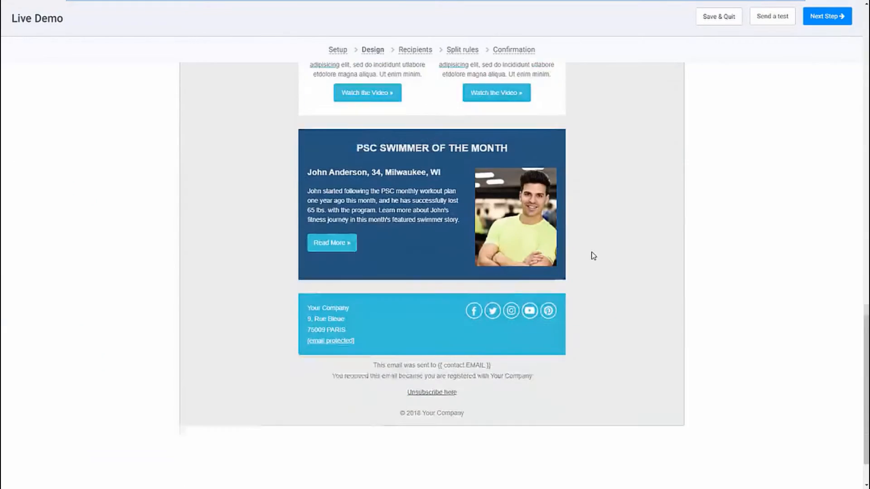
{"action": "scroll", "coordinate": [590, 258], "scroll_direction": "up", "scroll_amount": 20}
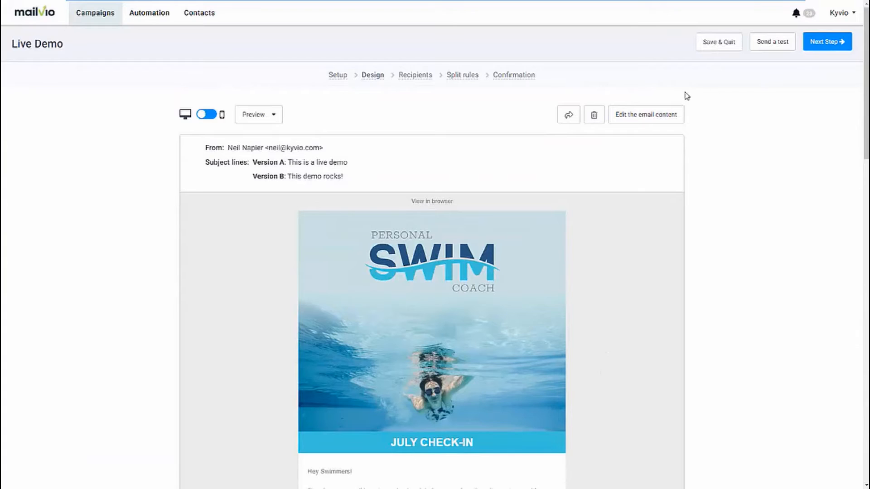
{"action": "left_click", "coordinate": [823, 45]}
- Check the email's mobile preview and the other preview options, and proceed to the Recipients stage
{"action": "left_click", "coordinate": [214, 115]}
{"action": "scroll", "coordinate": [394, 268], "scroll_direction": "down", "scroll_amount": 10}
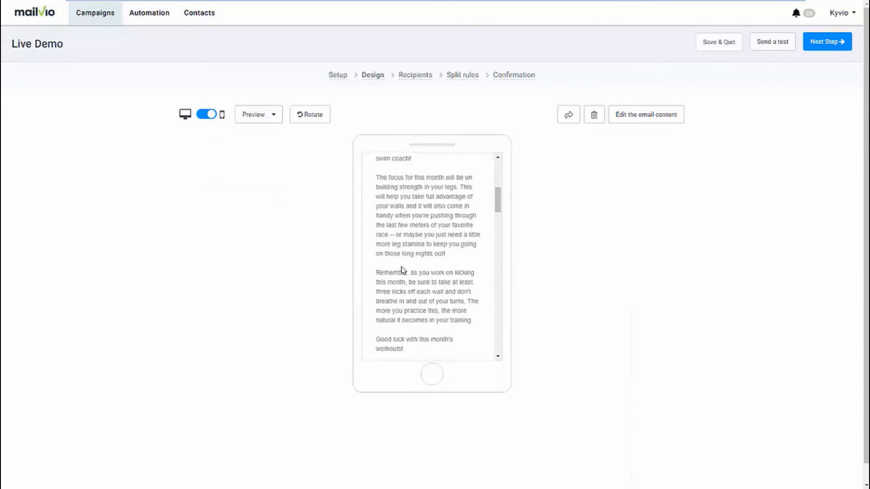
{"action": "left_click", "coordinate": [270, 117]}
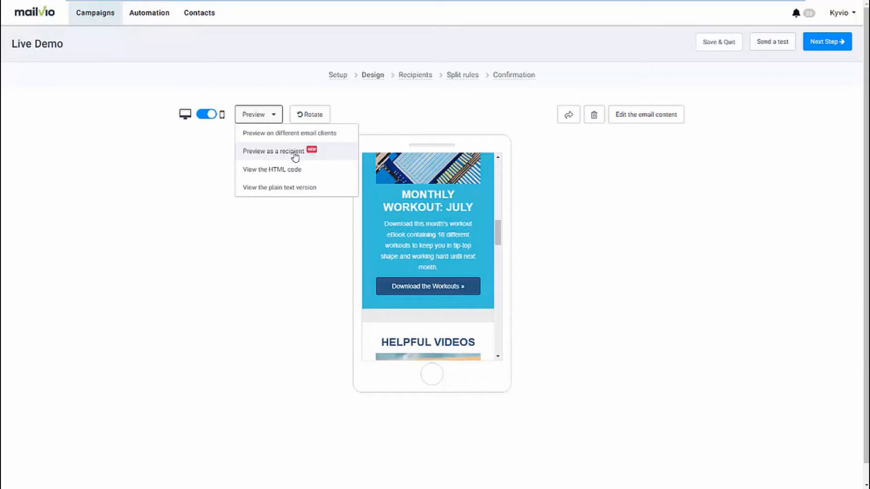
{"action": "left_click", "coordinate": [535, 172]}
{"action": "left_click", "coordinate": [820, 46]}
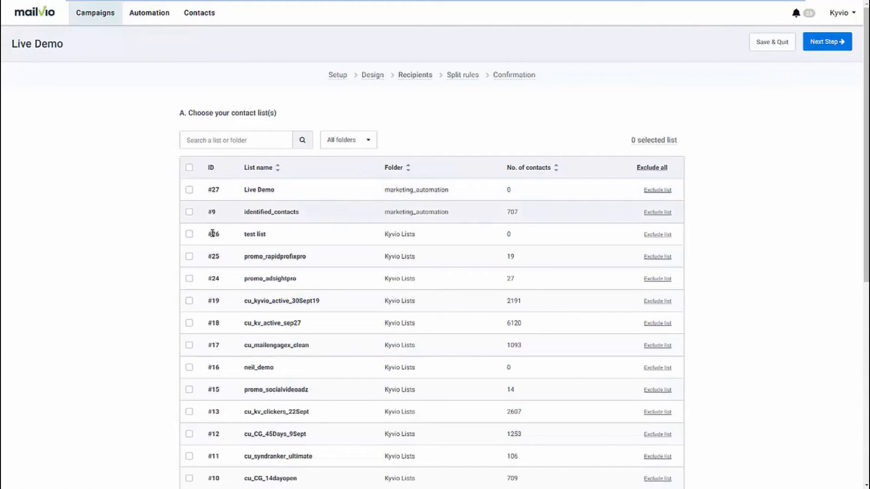
- Select all contact lists except cu_kv_active_sep27 and cu_kyvio_active_30Sept19, which are excluded, and update the recipient count
{"action": "left_click", "coordinate": [189, 168]}
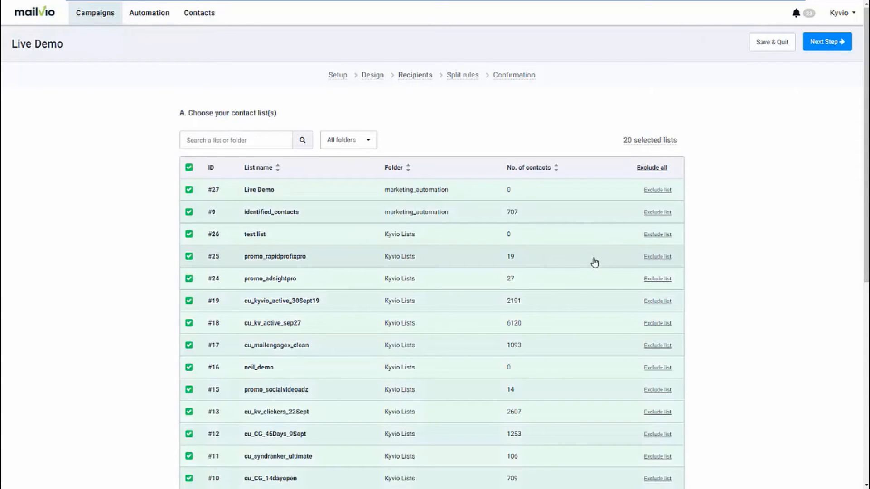
{"action": "left_click", "coordinate": [657, 323]}
{"action": "left_click", "coordinate": [657, 301]}
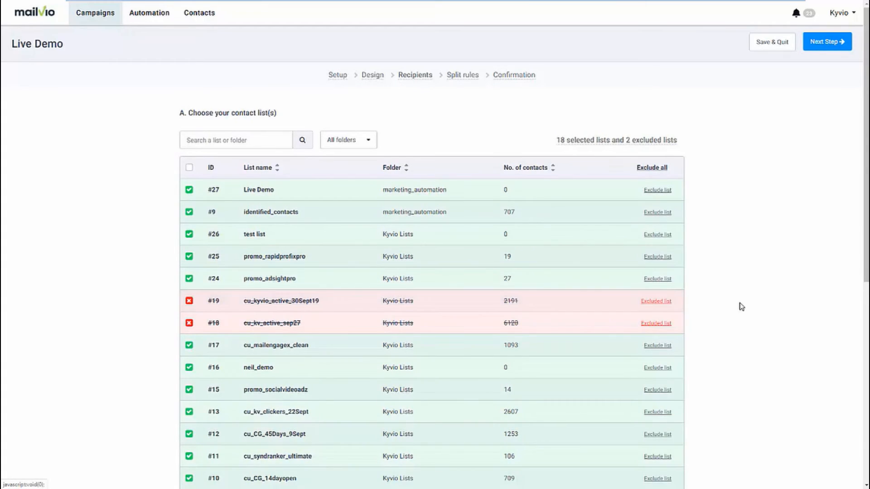
{"action": "scroll", "coordinate": [707, 310], "scroll_direction": "down", "scroll_amount": 5}
{"action": "scroll", "coordinate": [372, 416], "scroll_direction": "down", "scroll_amount": 2}
{"action": "left_click", "coordinate": [388, 366]}
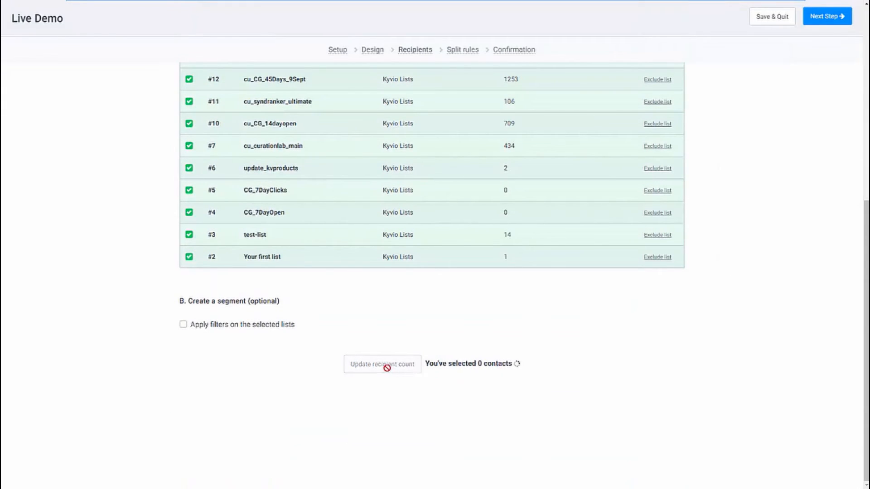
- Filter the selected lists to EMAIL Readers with unique openings of all campaigns whenever, update the recipient count, and proceed to Split rules
{"action": "left_click", "coordinate": [252, 331]}
{"action": "scroll", "coordinate": [356, 381], "scroll_direction": "down", "scroll_amount": 2}
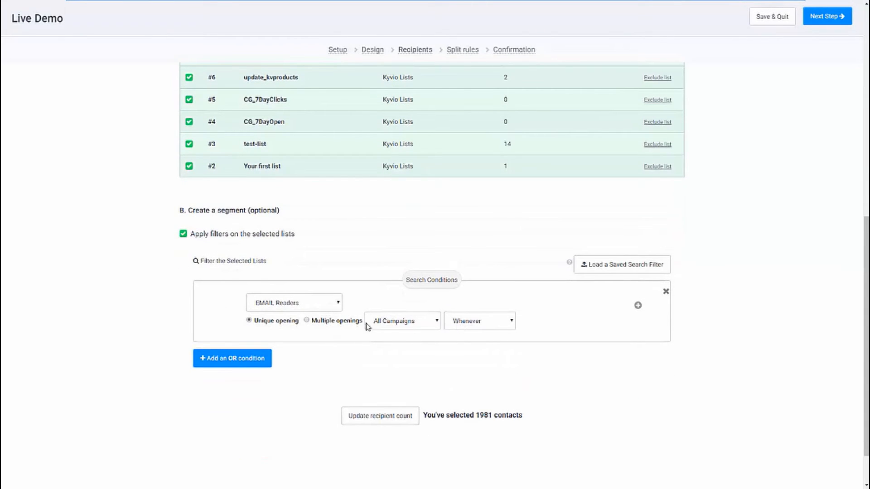
{"action": "left_click", "coordinate": [383, 415]}
{"action": "scroll", "coordinate": [471, 415], "scroll_direction": "up", "scroll_amount": 10}
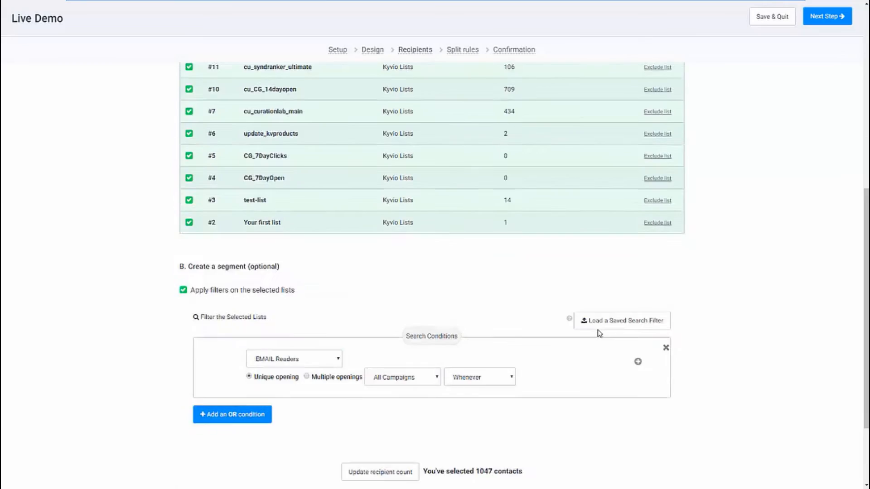
{"action": "left_click", "coordinate": [824, 43]}
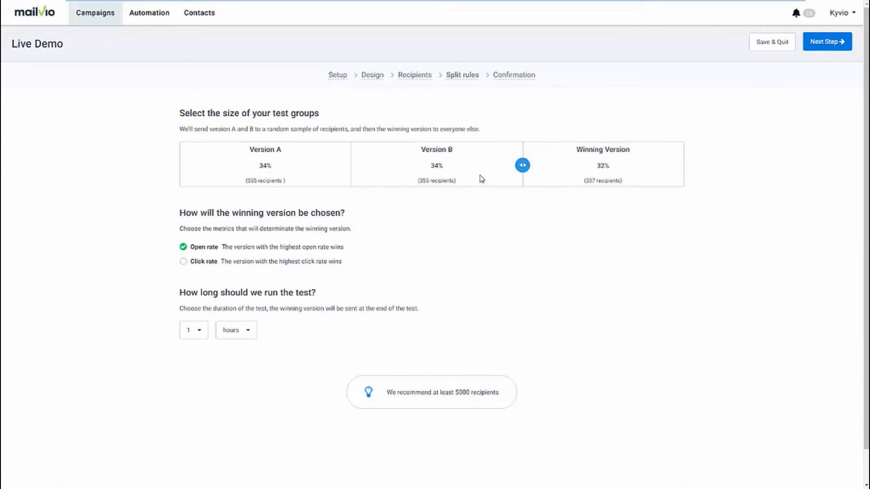
- Set both test groups to 31%, choose the winner by click rate after a 2-hour test, and proceed to Confirmation
{"action": "left_click_drag", "start_coordinate": [522, 165], "coordinate": [489, 176]}
{"action": "left_click", "coordinate": [187, 263]}
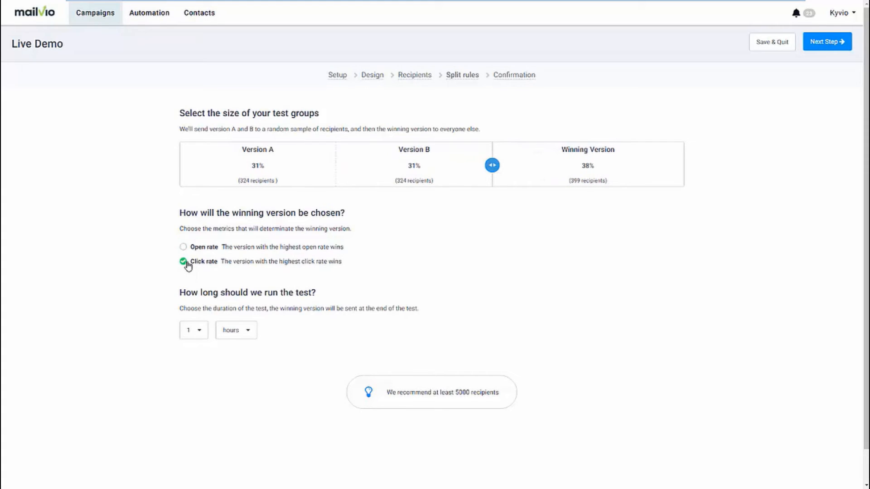
{"action": "left_click", "coordinate": [190, 333]}
{"action": "left_click", "coordinate": [191, 370]}
{"action": "left_click", "coordinate": [823, 45]}
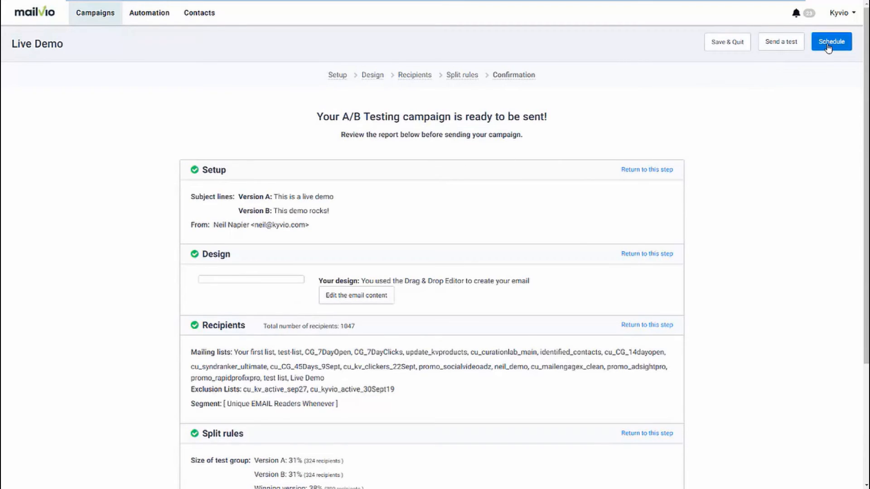
- Review the campaign's scheduling options including a specific send time, dismiss them without confirming, and return to the campaigns overview
{"action": "left_click", "coordinate": [828, 46]}
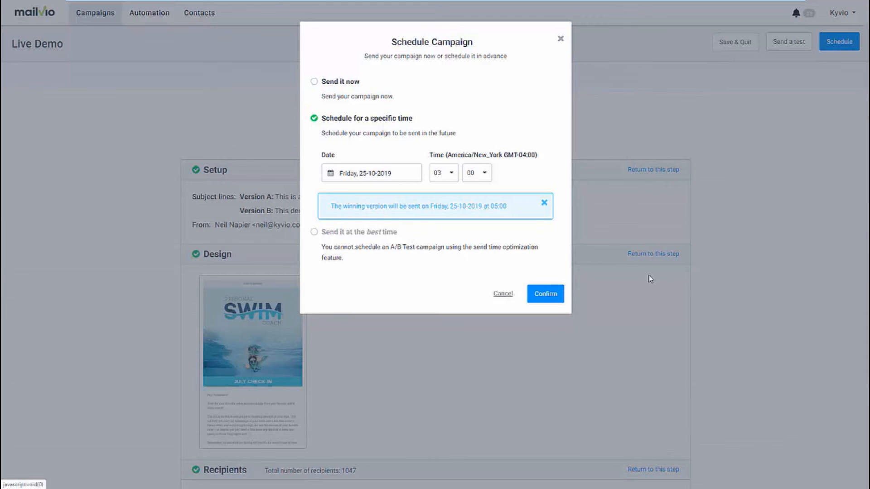
{"action": "left_click", "coordinate": [609, 286]}
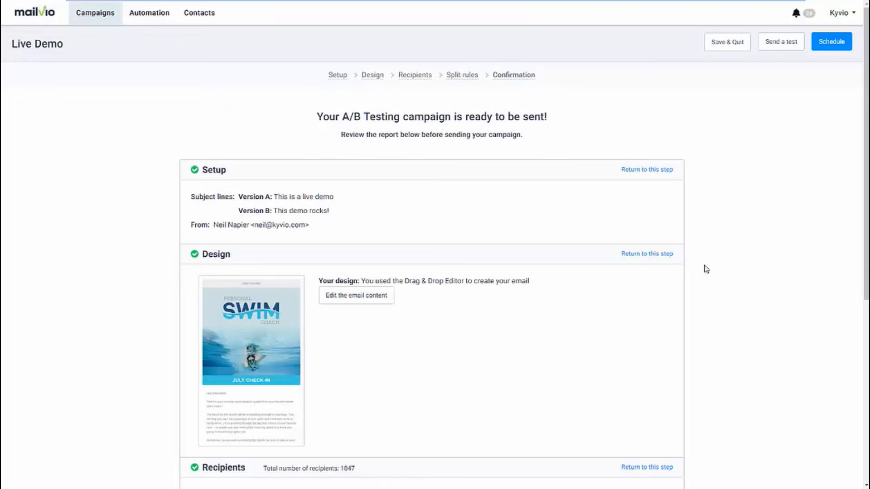
{"action": "left_click", "coordinate": [105, 22]}
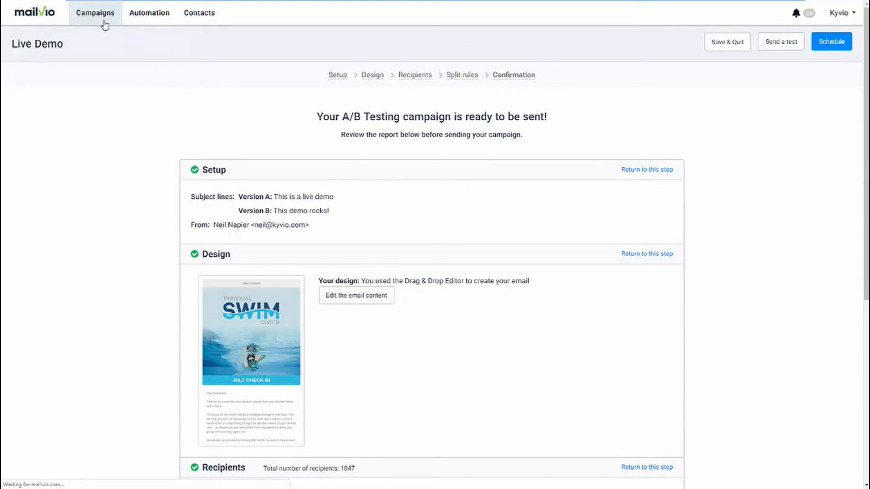